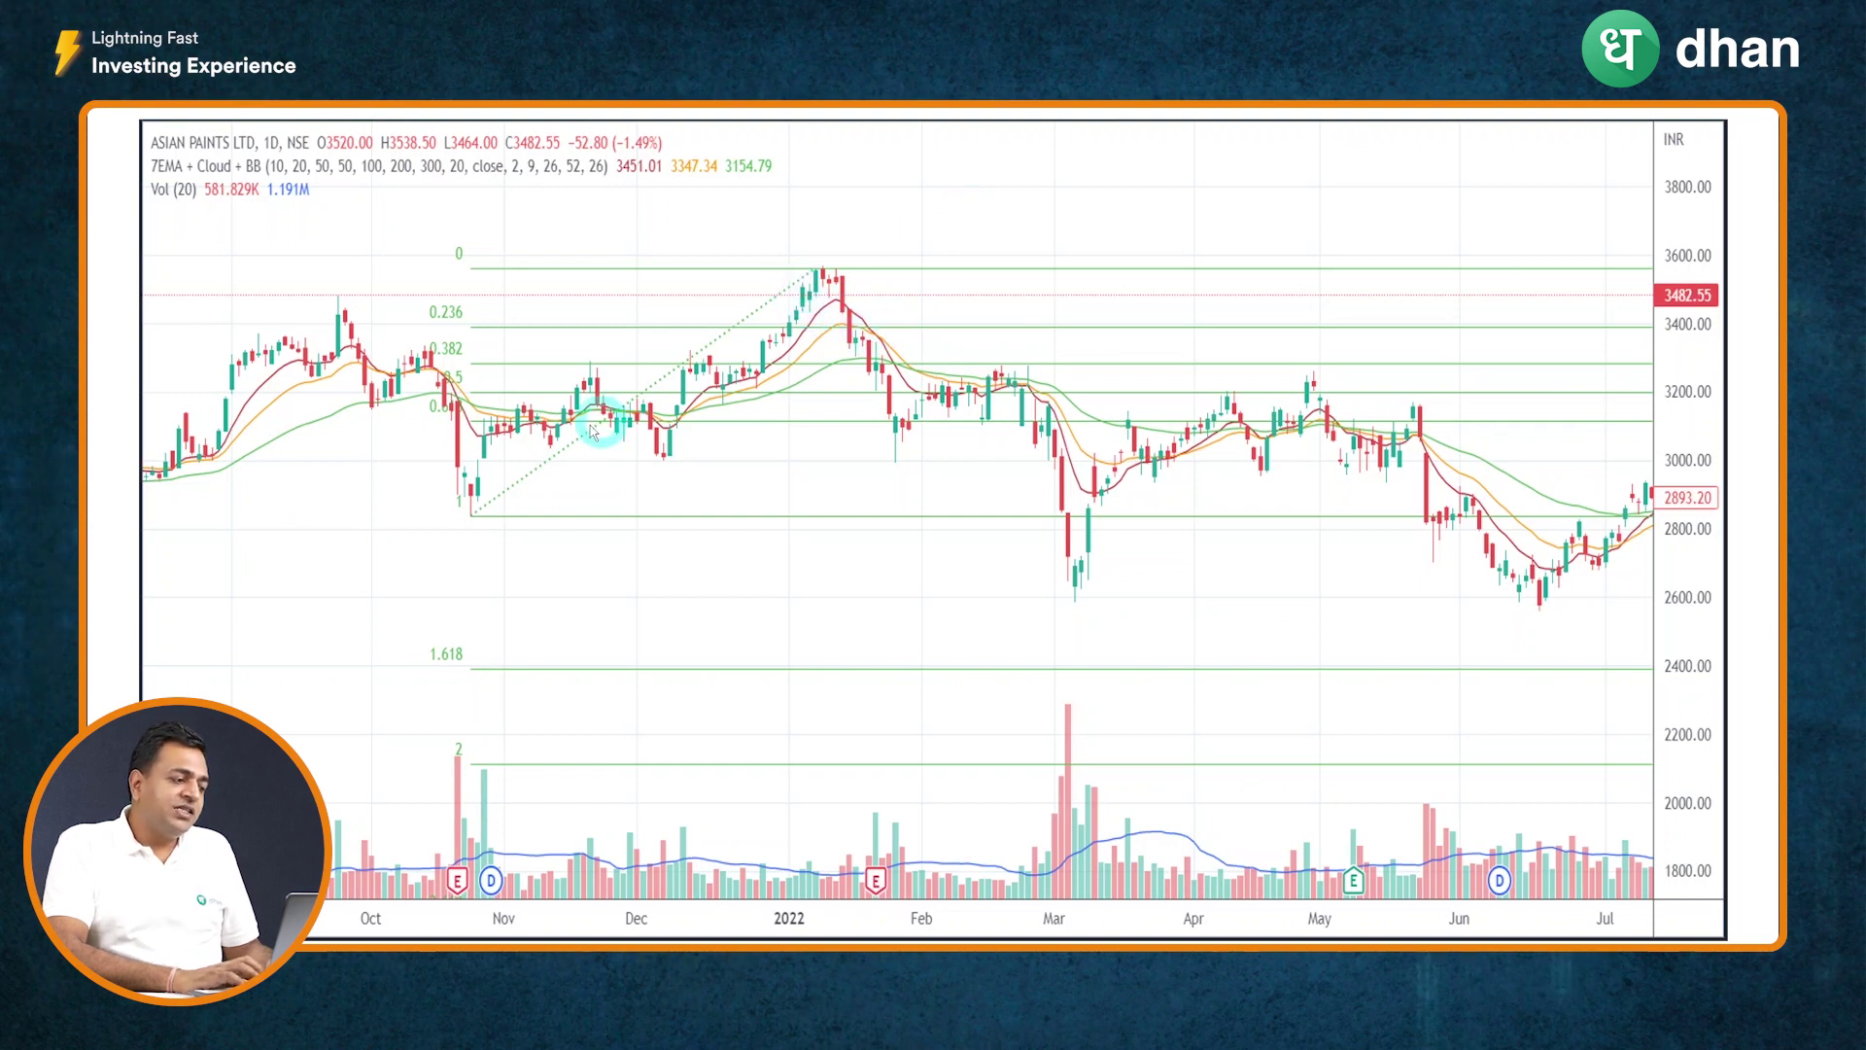
Step: Sketch and erase temporary lines over the October–January rally and the February–March fall
mouse_move(464, 491)
mouse_down()
mouse_move(767, 307)
mouse_move(756, 295)
mouse_up()
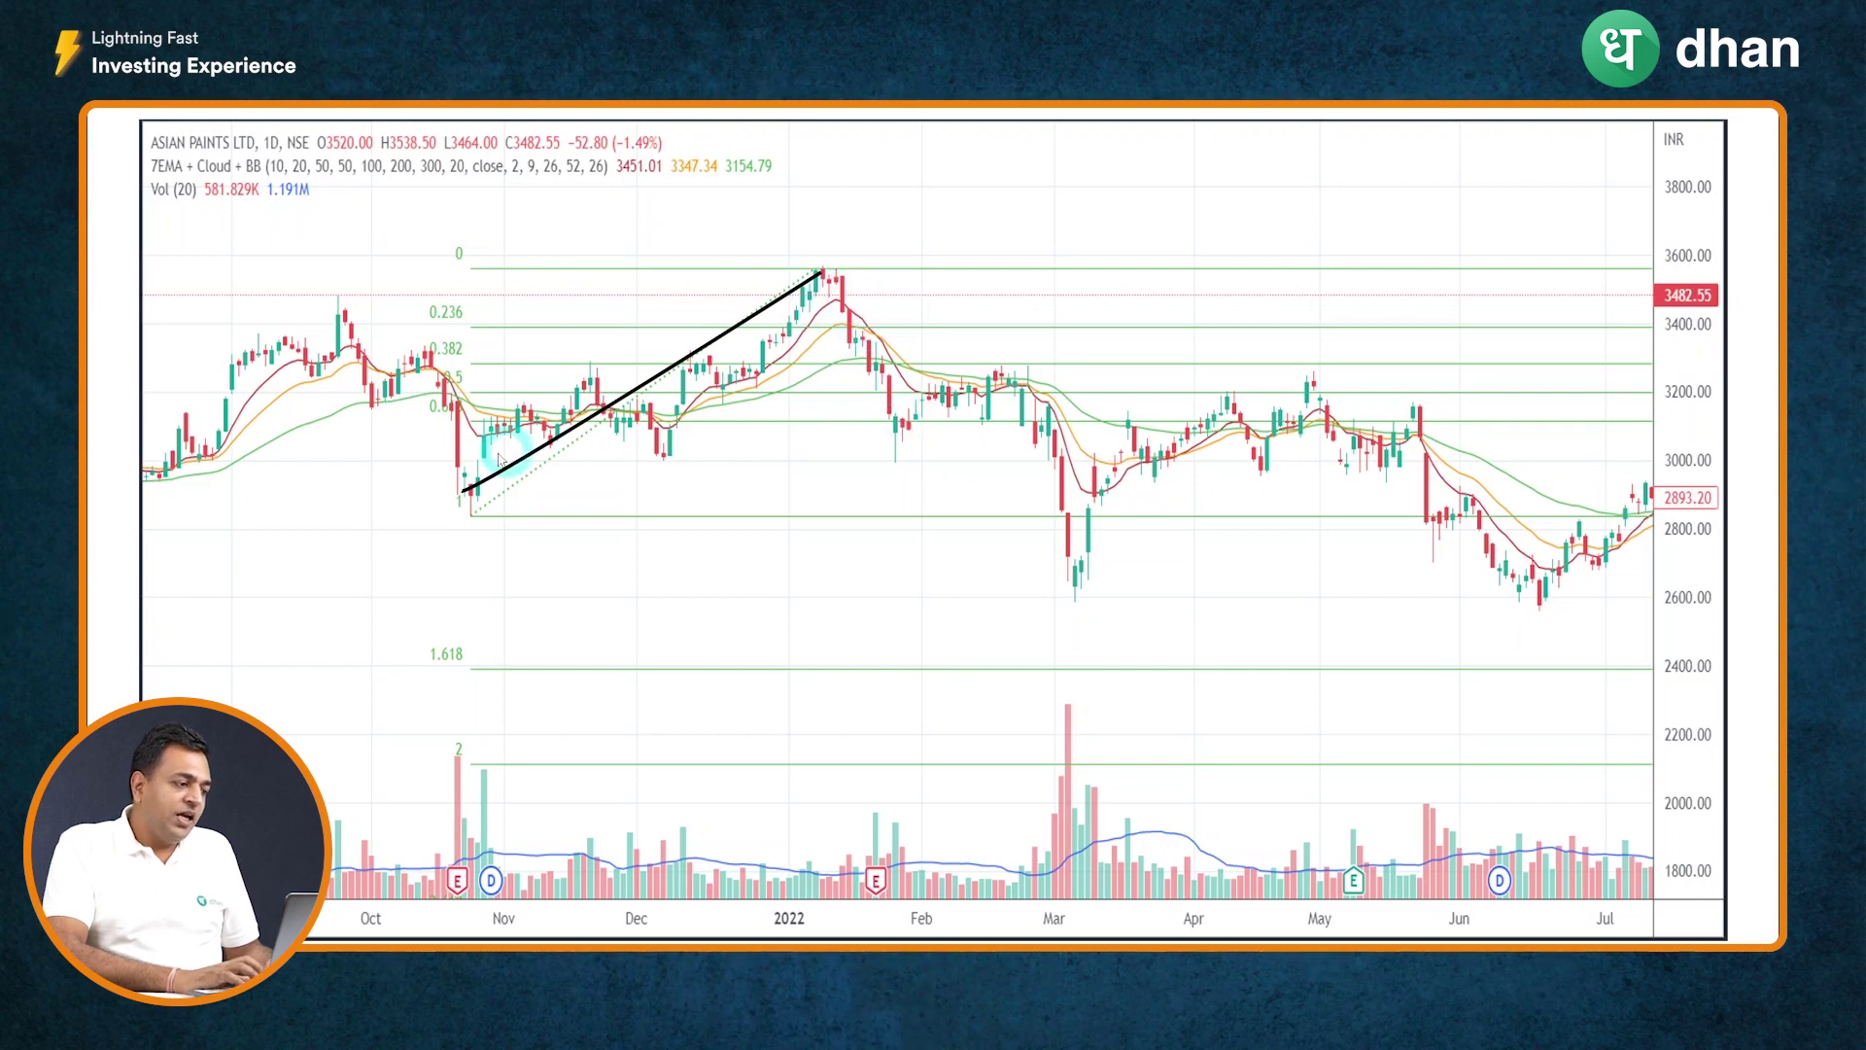
key(Delete)
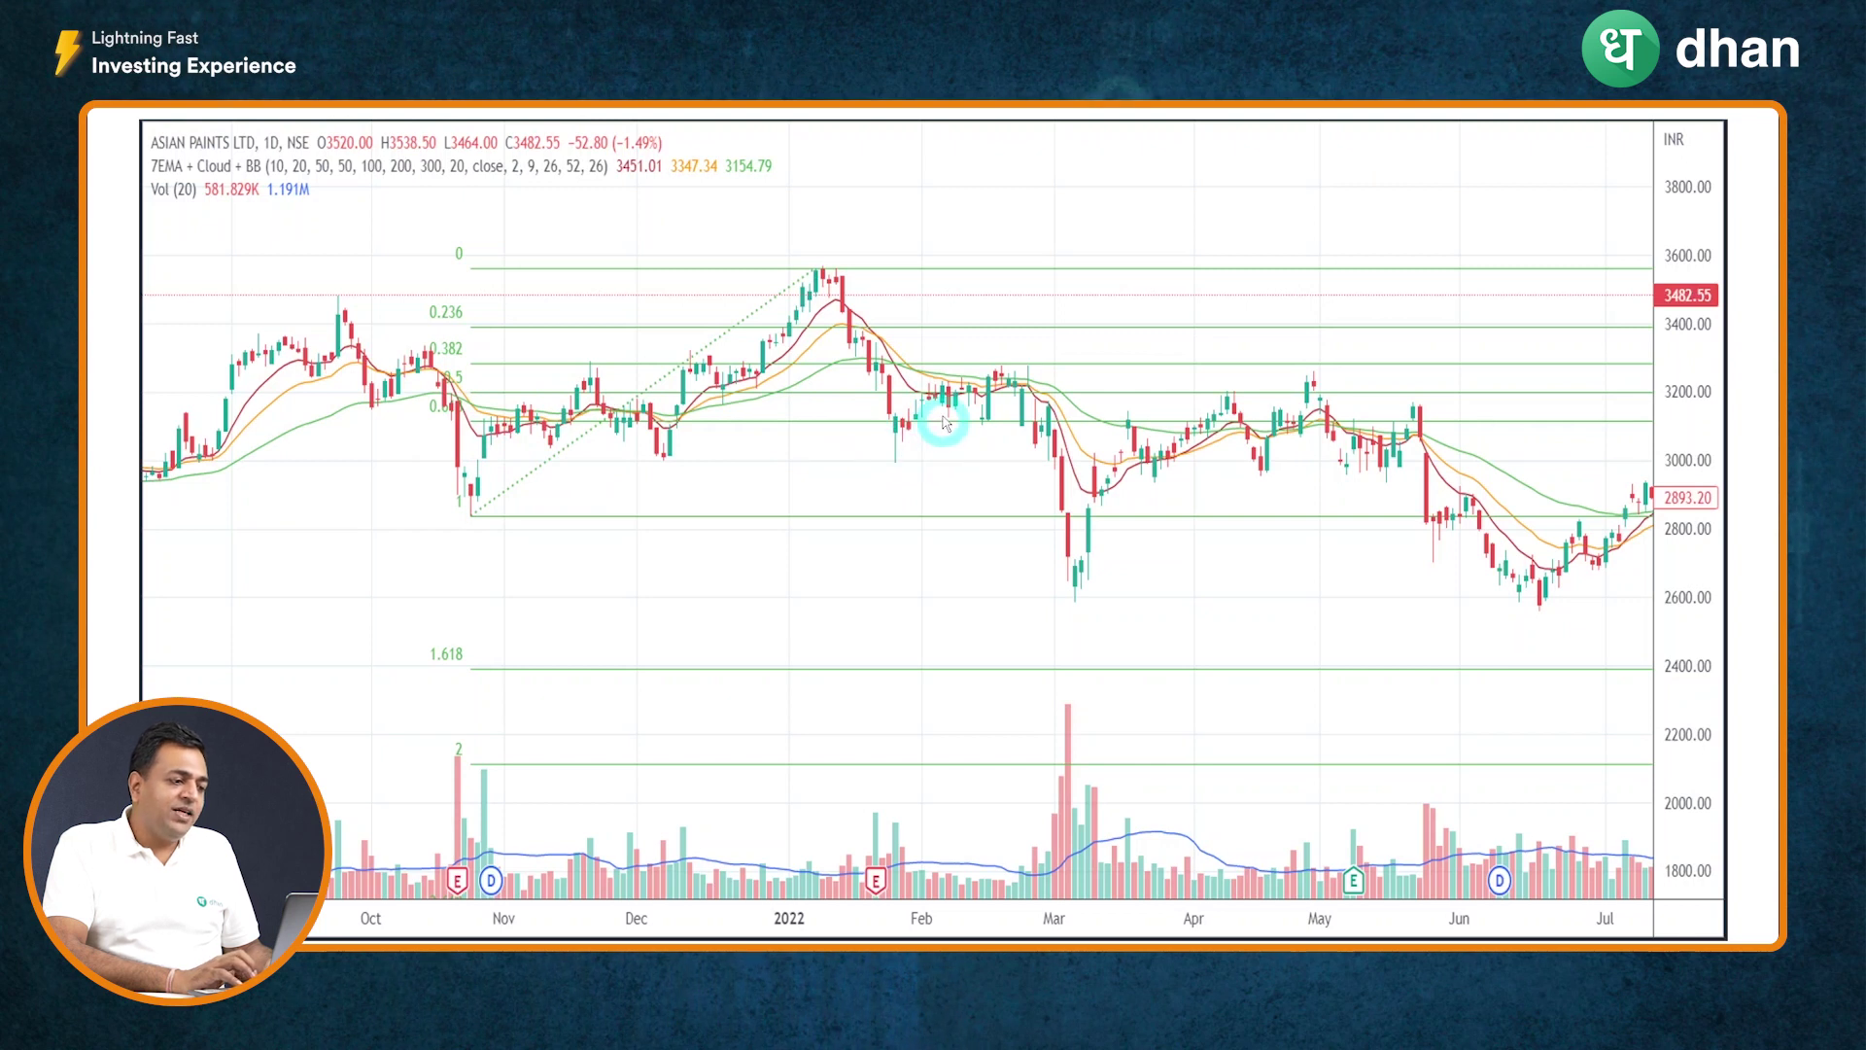
key(ctrl+z)
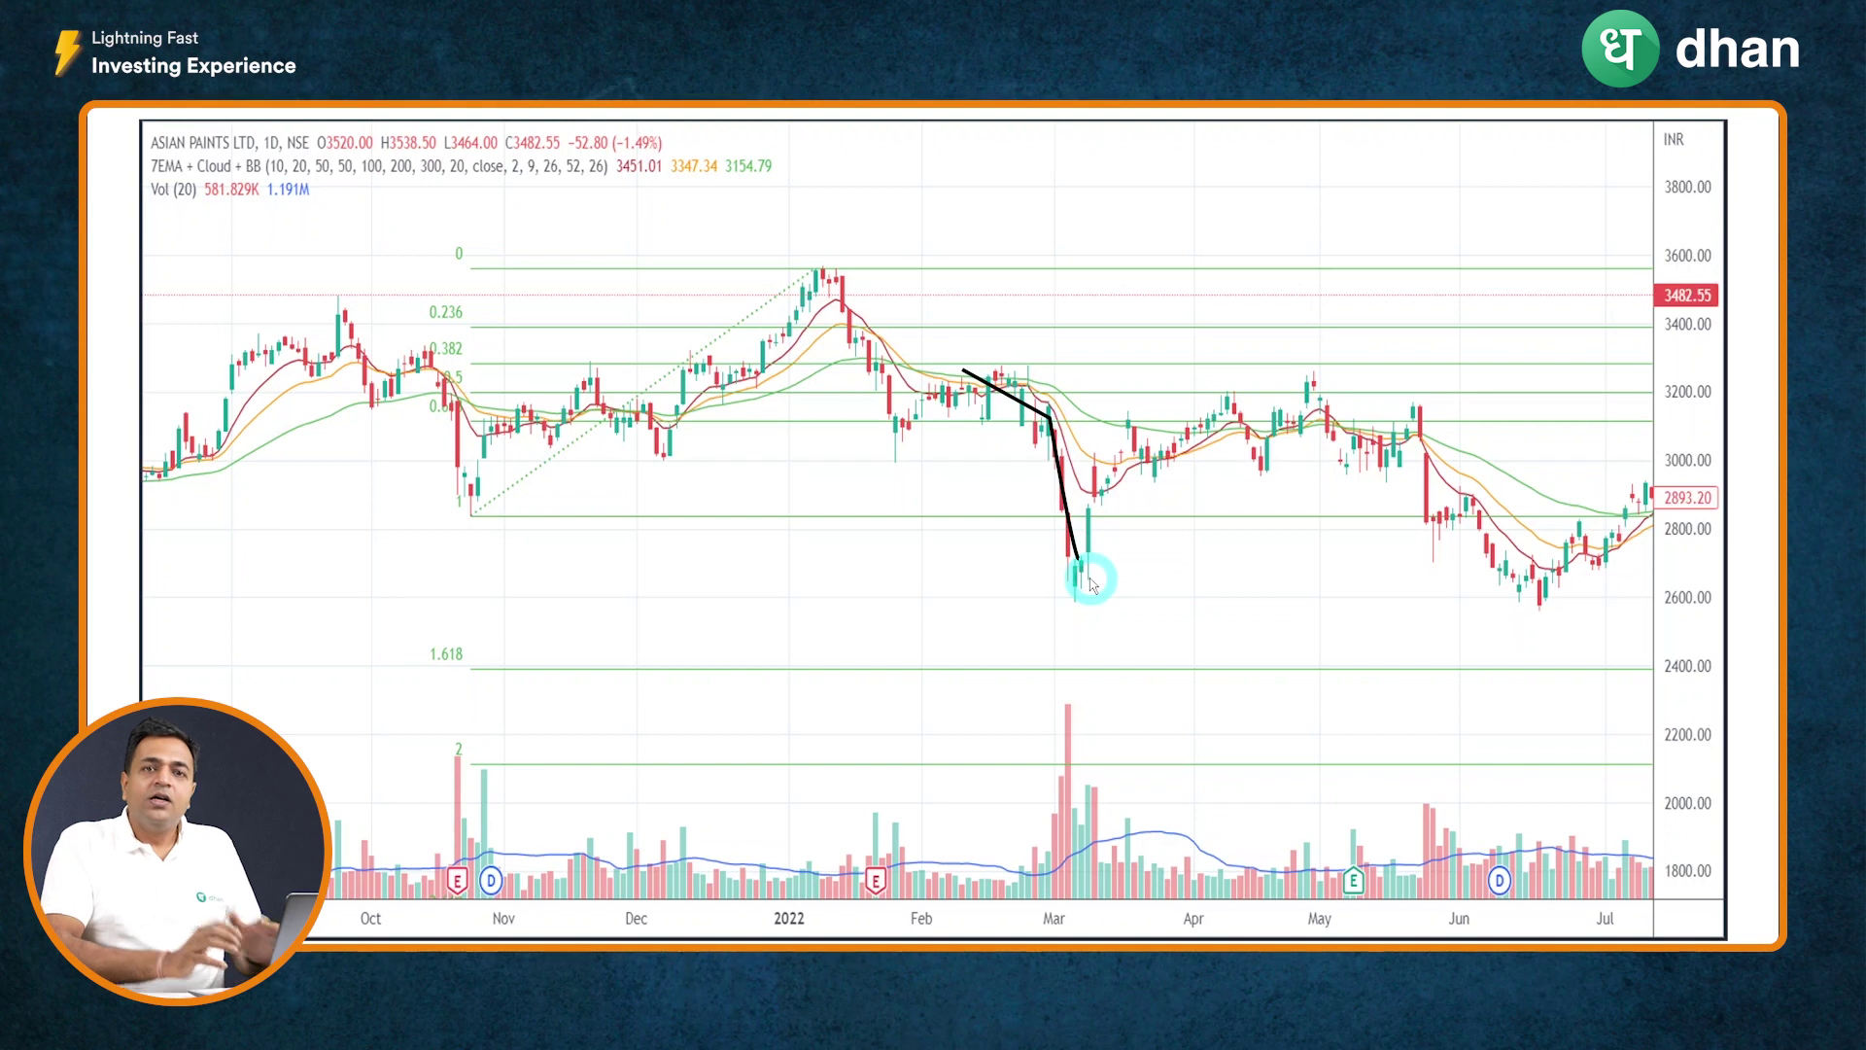
key(ctrl+z)
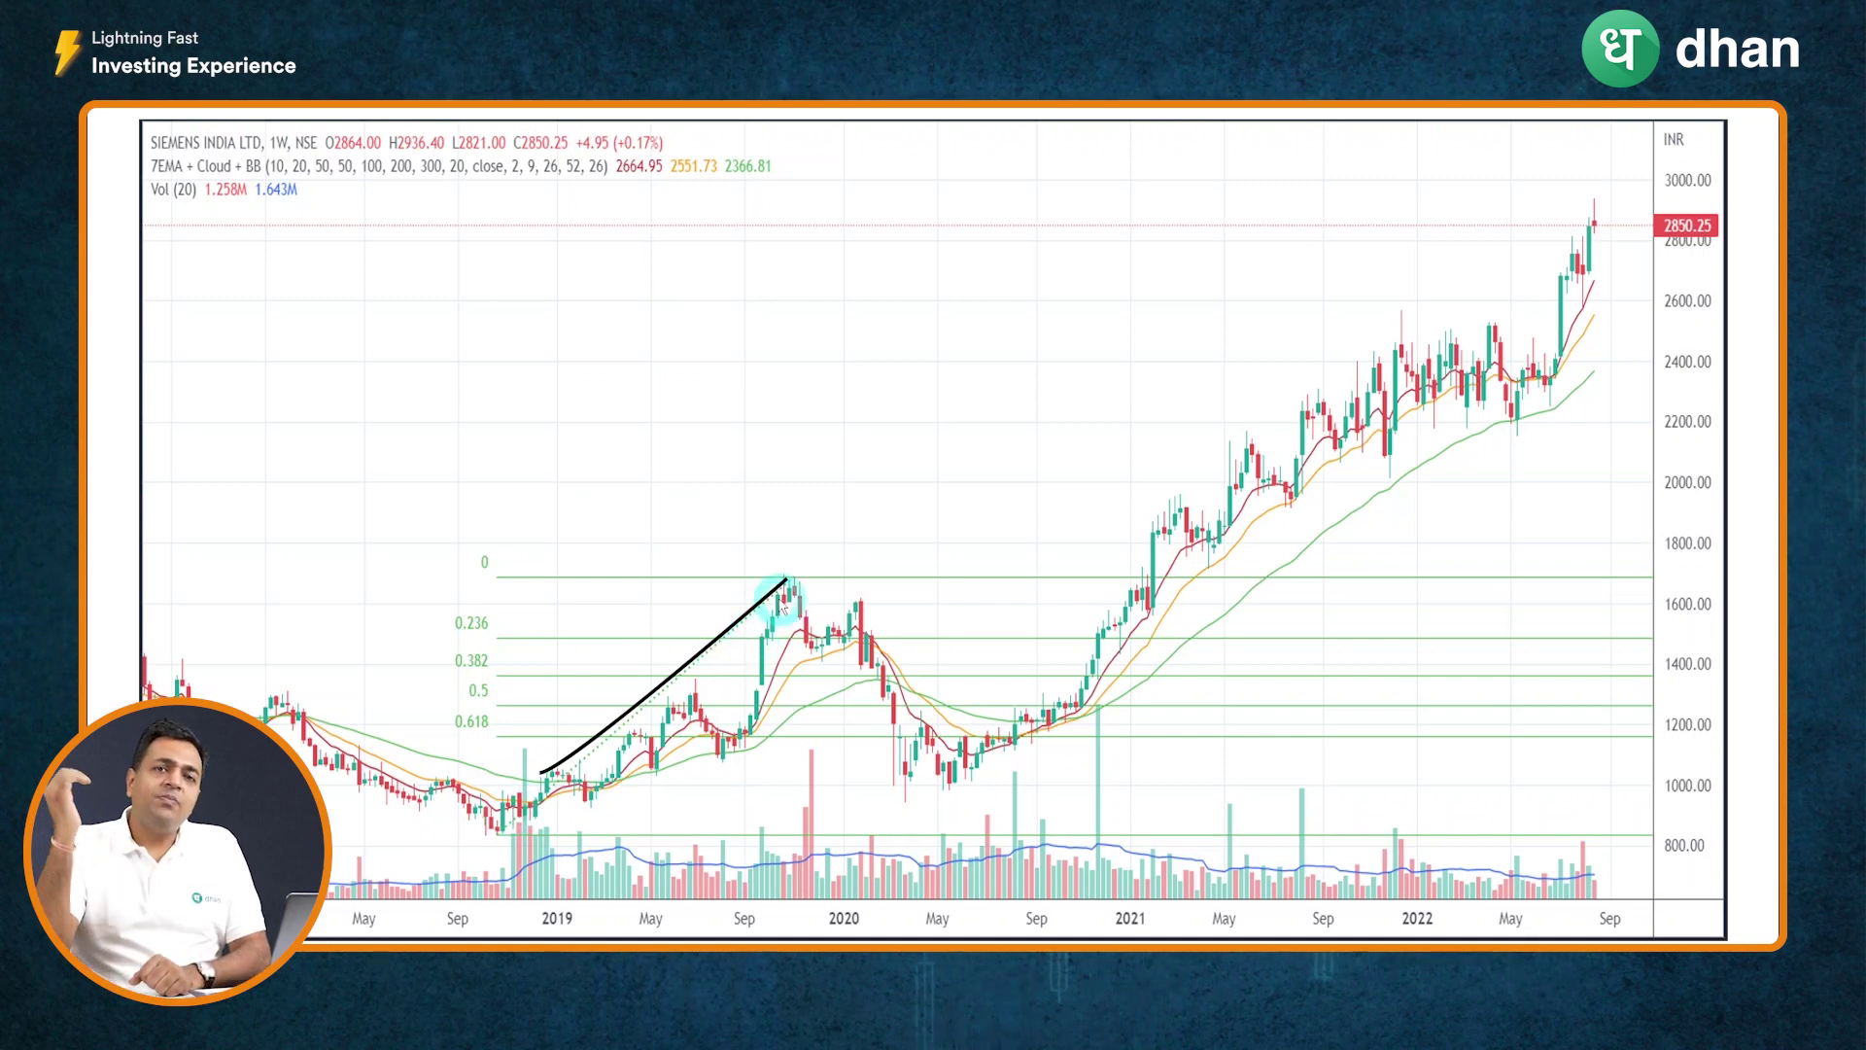
Step: Erase the 2018–2019 rally sketch, then sketch and erase a zig-zag from the 2019 peak to the 2020 low
key(Escape)
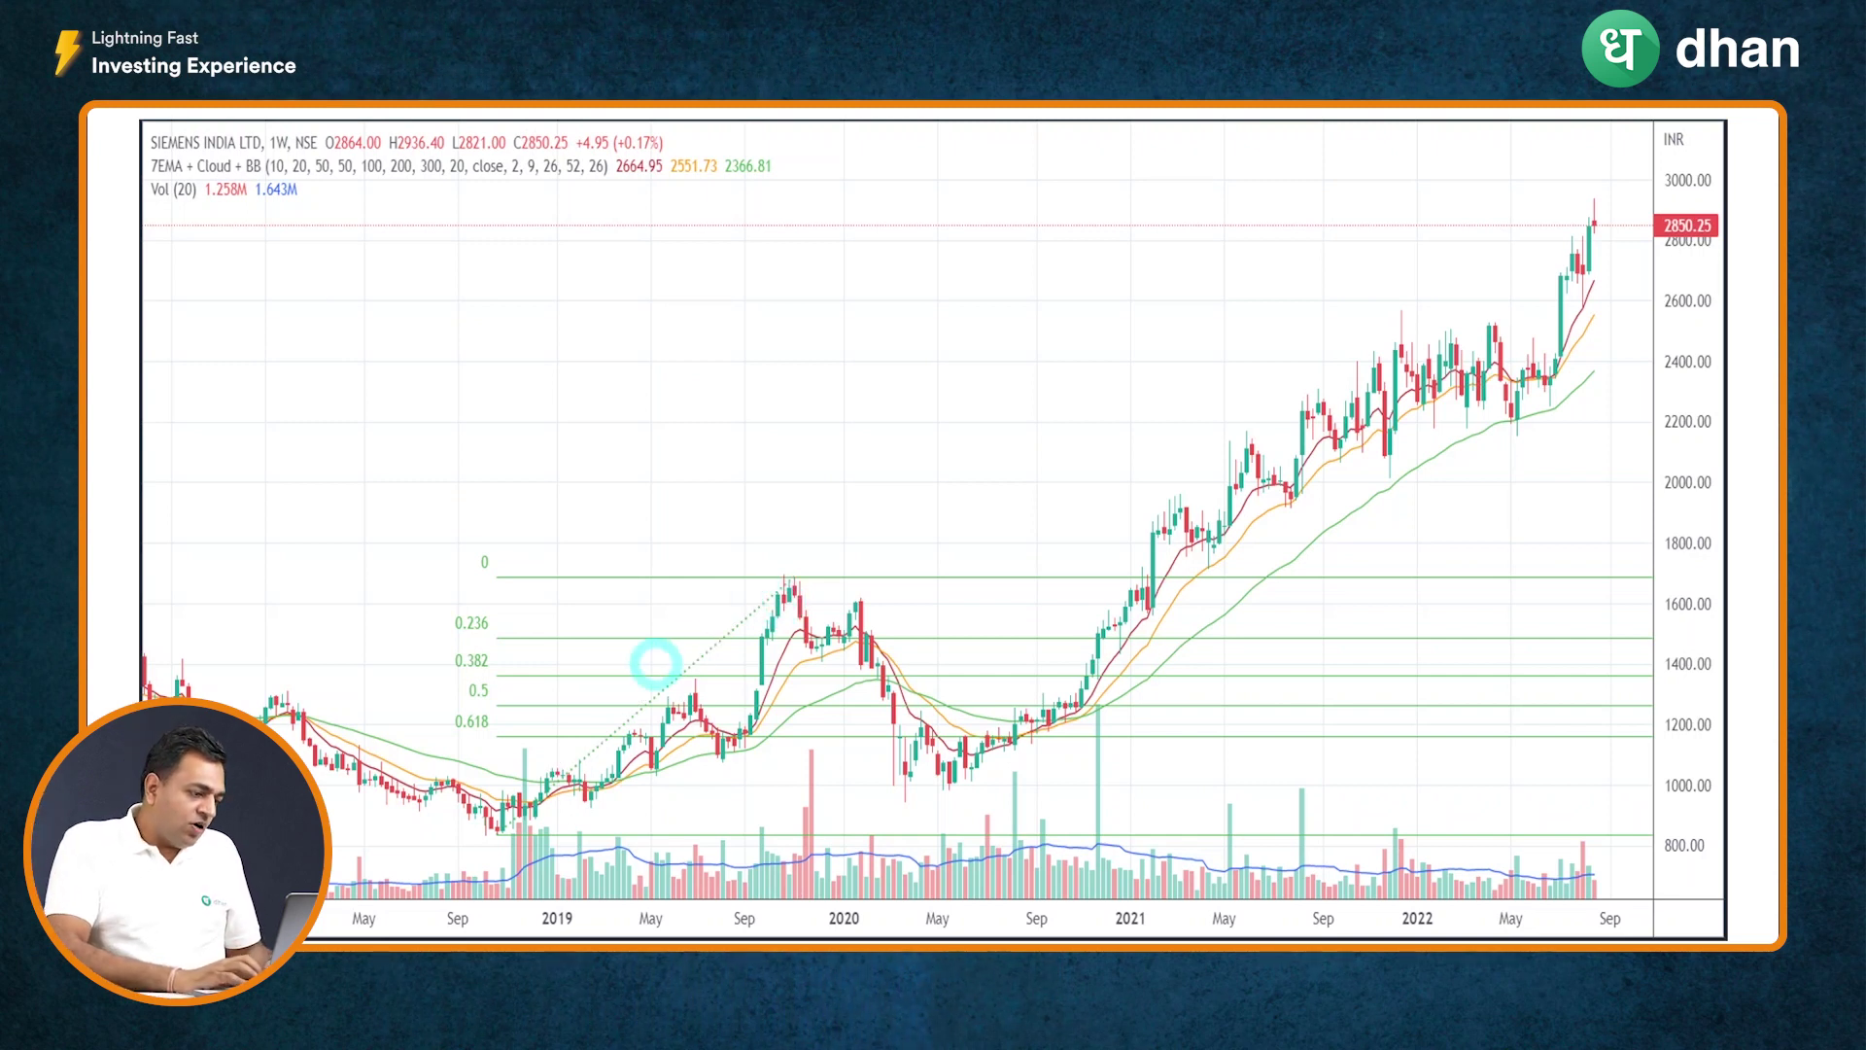
click(768, 583)
click(826, 642)
click(860, 597)
double_click(933, 768)
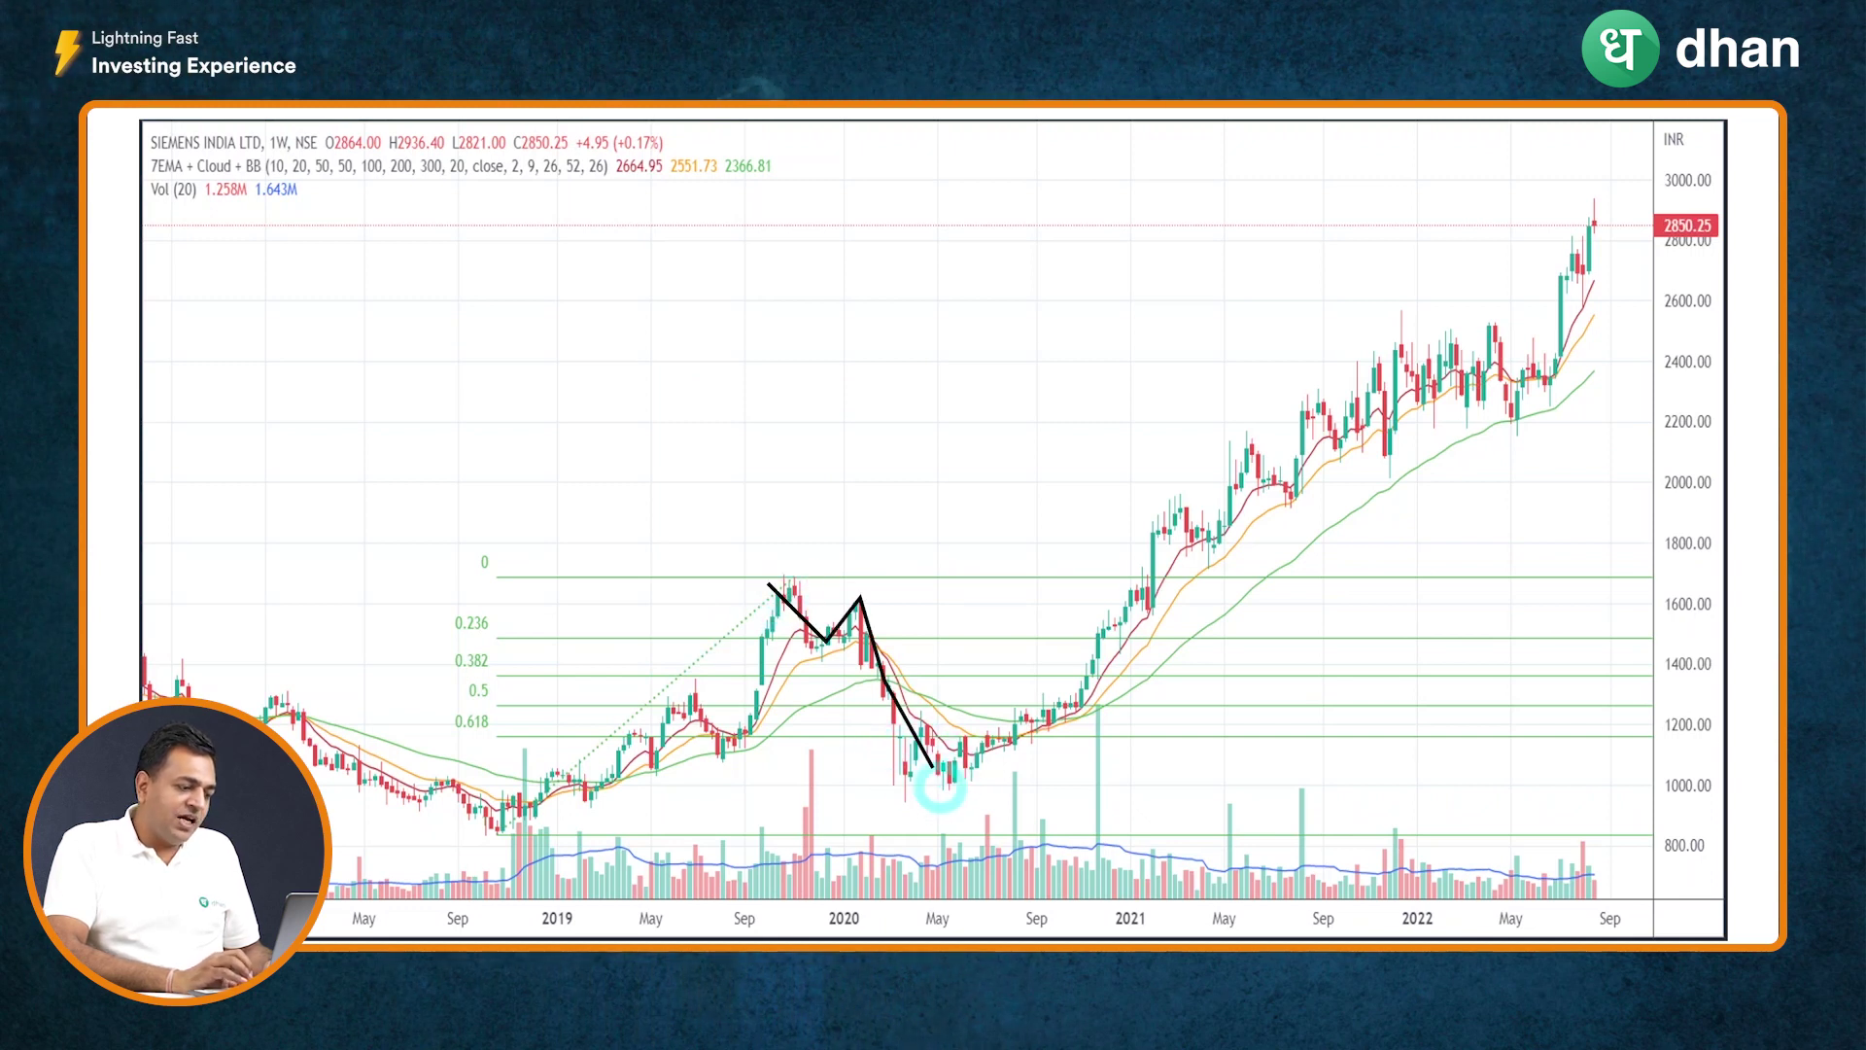
key(Delete)
Step: Sketch the rally from the 2020 low up to the 2021 high, then erase it
click(944, 781)
click(991, 727)
click(1055, 710)
click(1123, 618)
double_click(1157, 529)
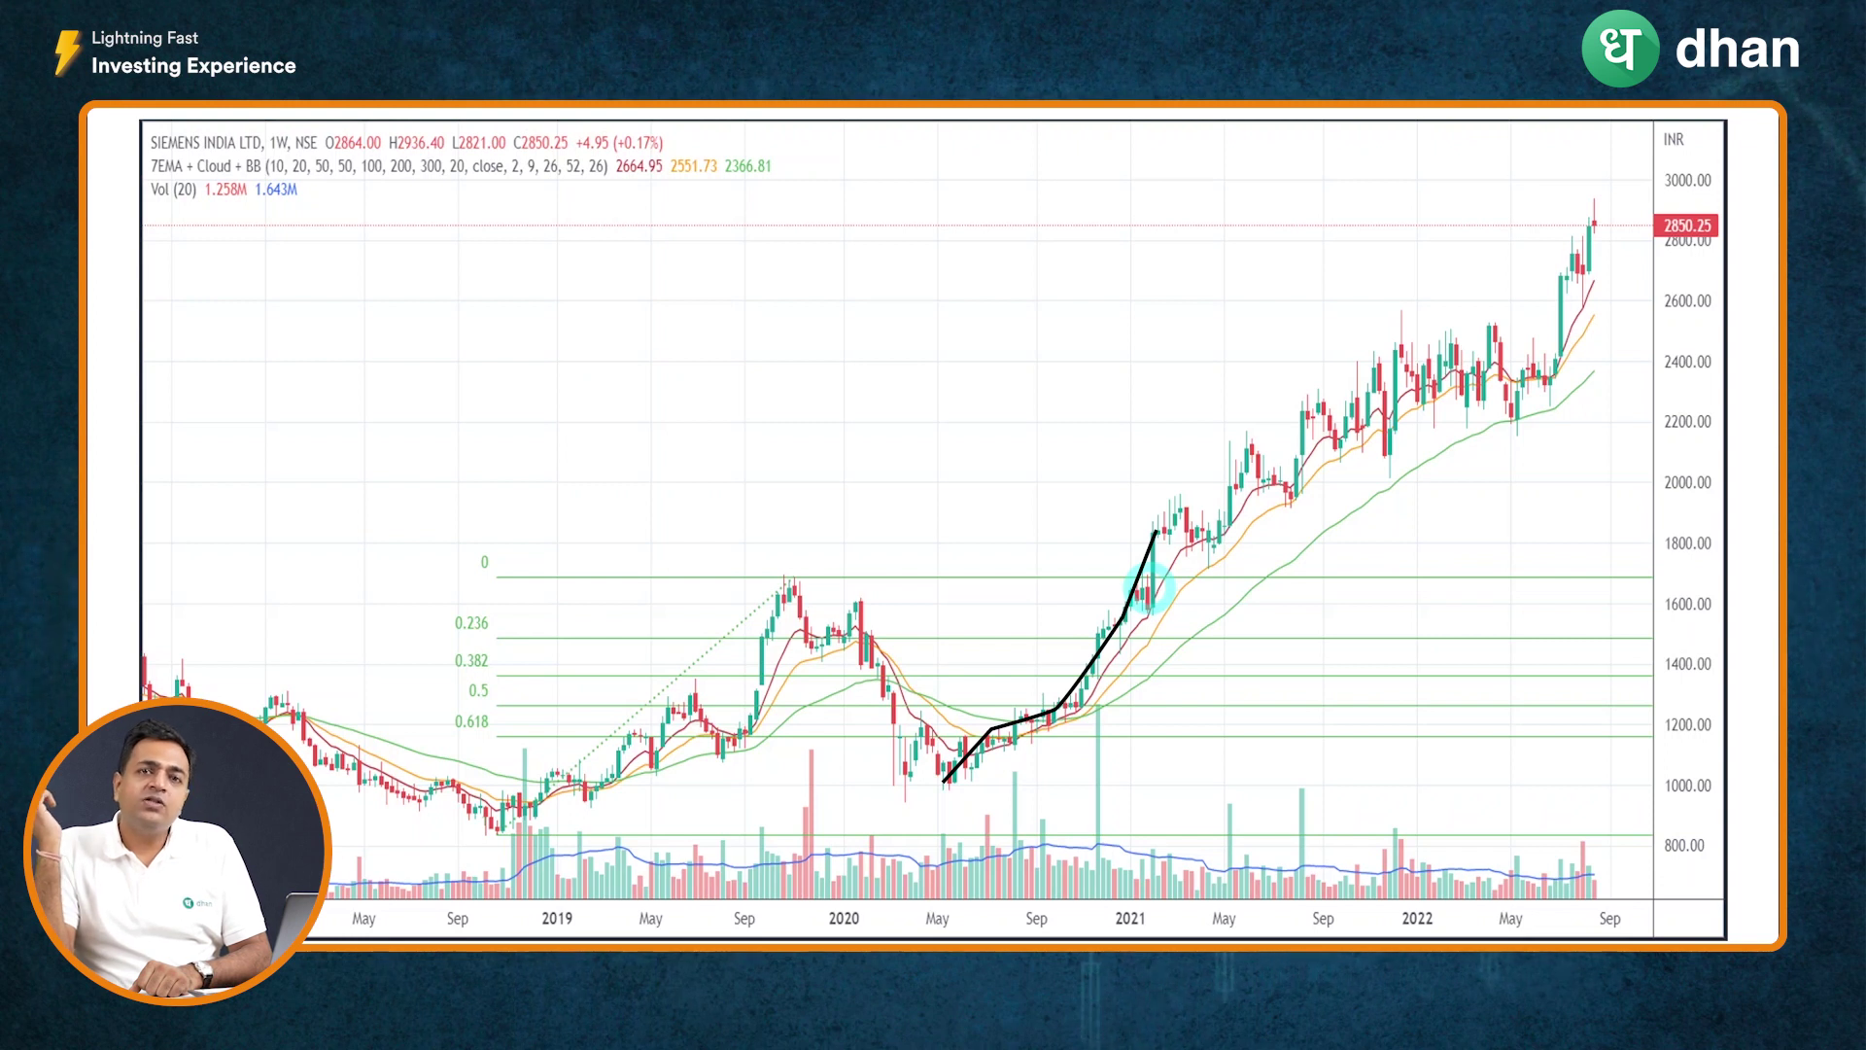
key(Delete)
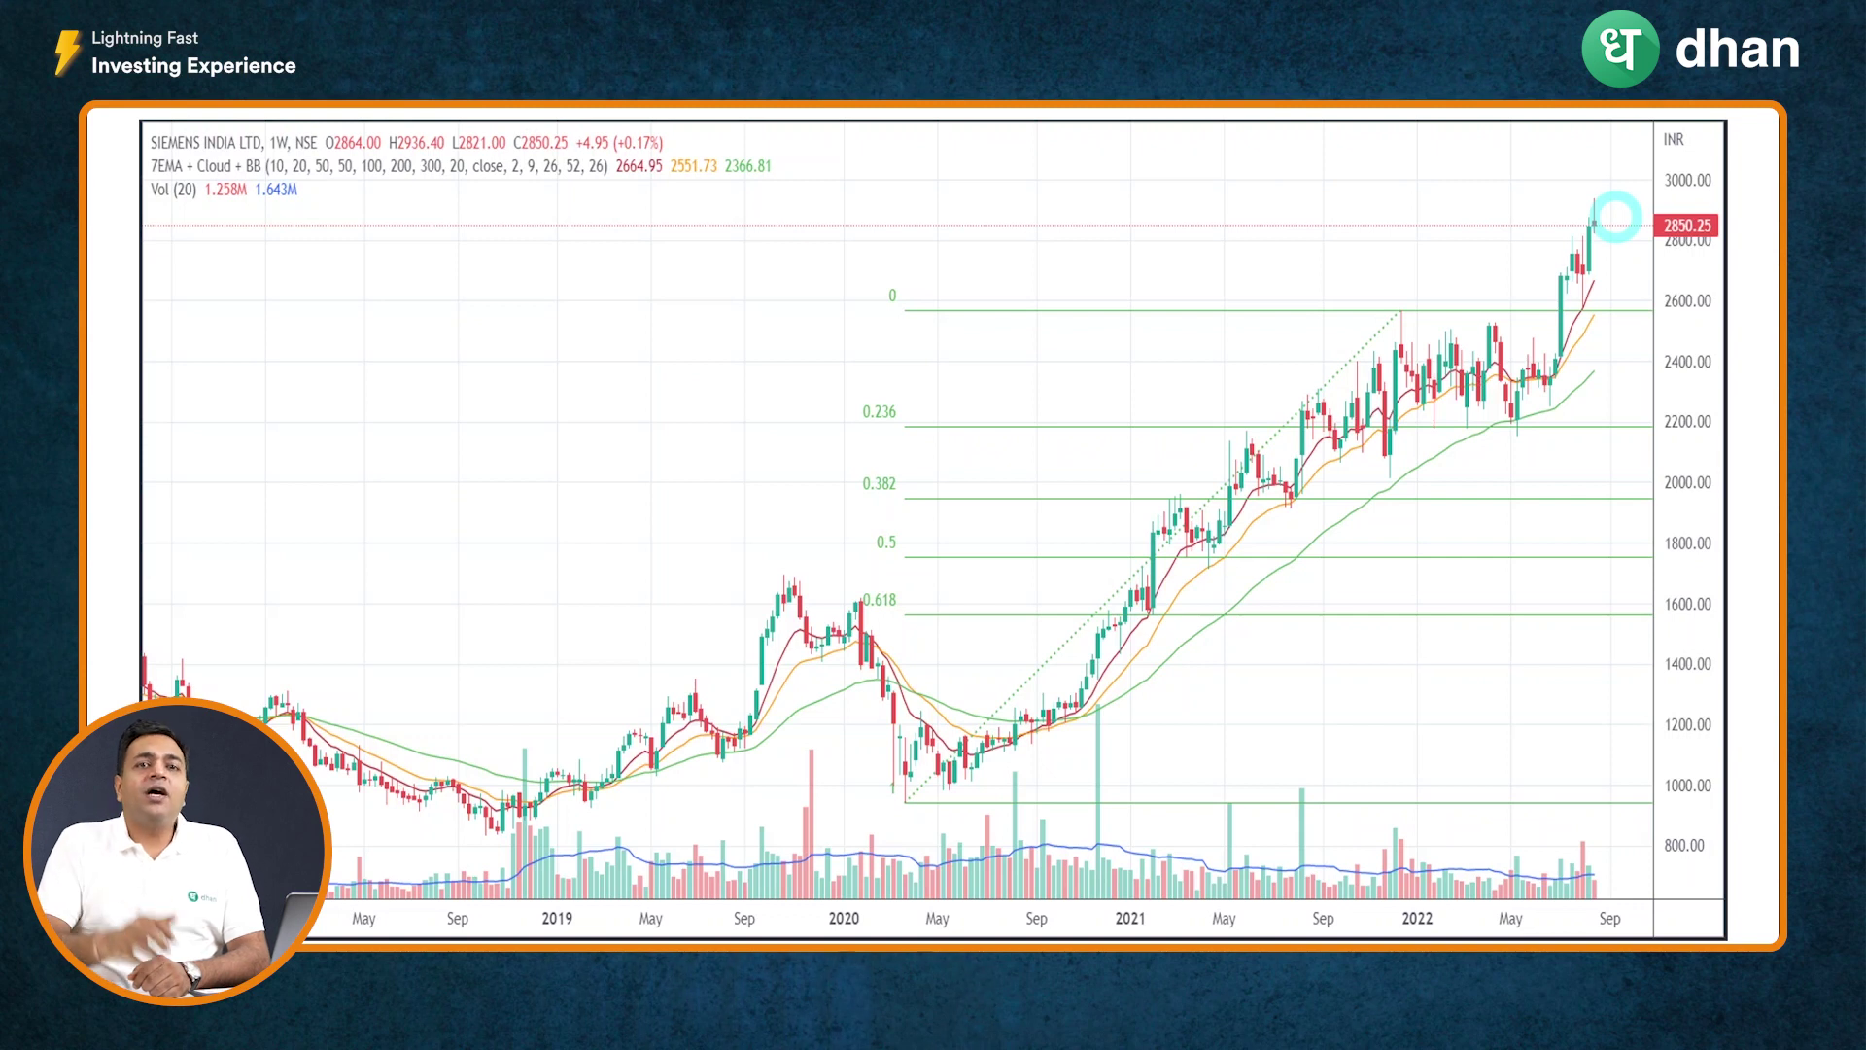
Step: Move down the watchlist to the Ajanta Pharma 1D chart with its January–March Fib retracement
key(Down)
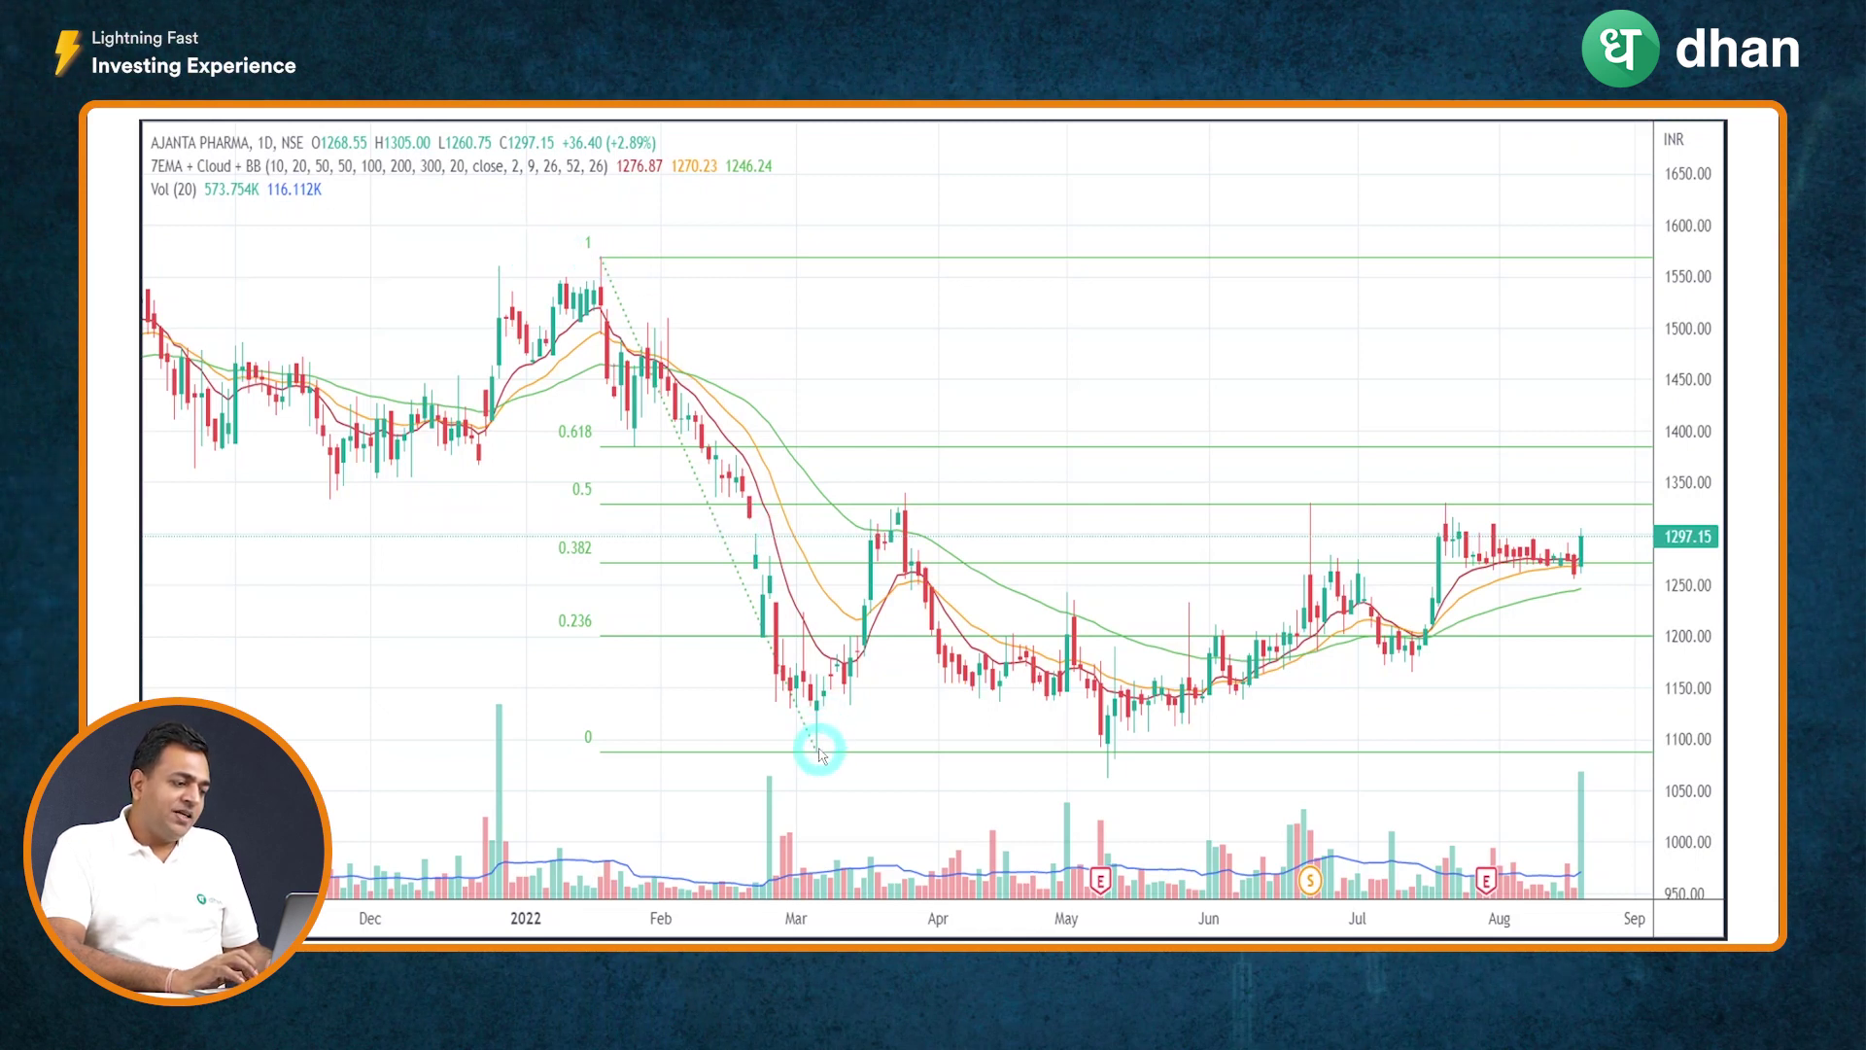
Step: Sketch a temporary line over the March-to-April bounce, then discard it
drag(805, 679, 914, 491)
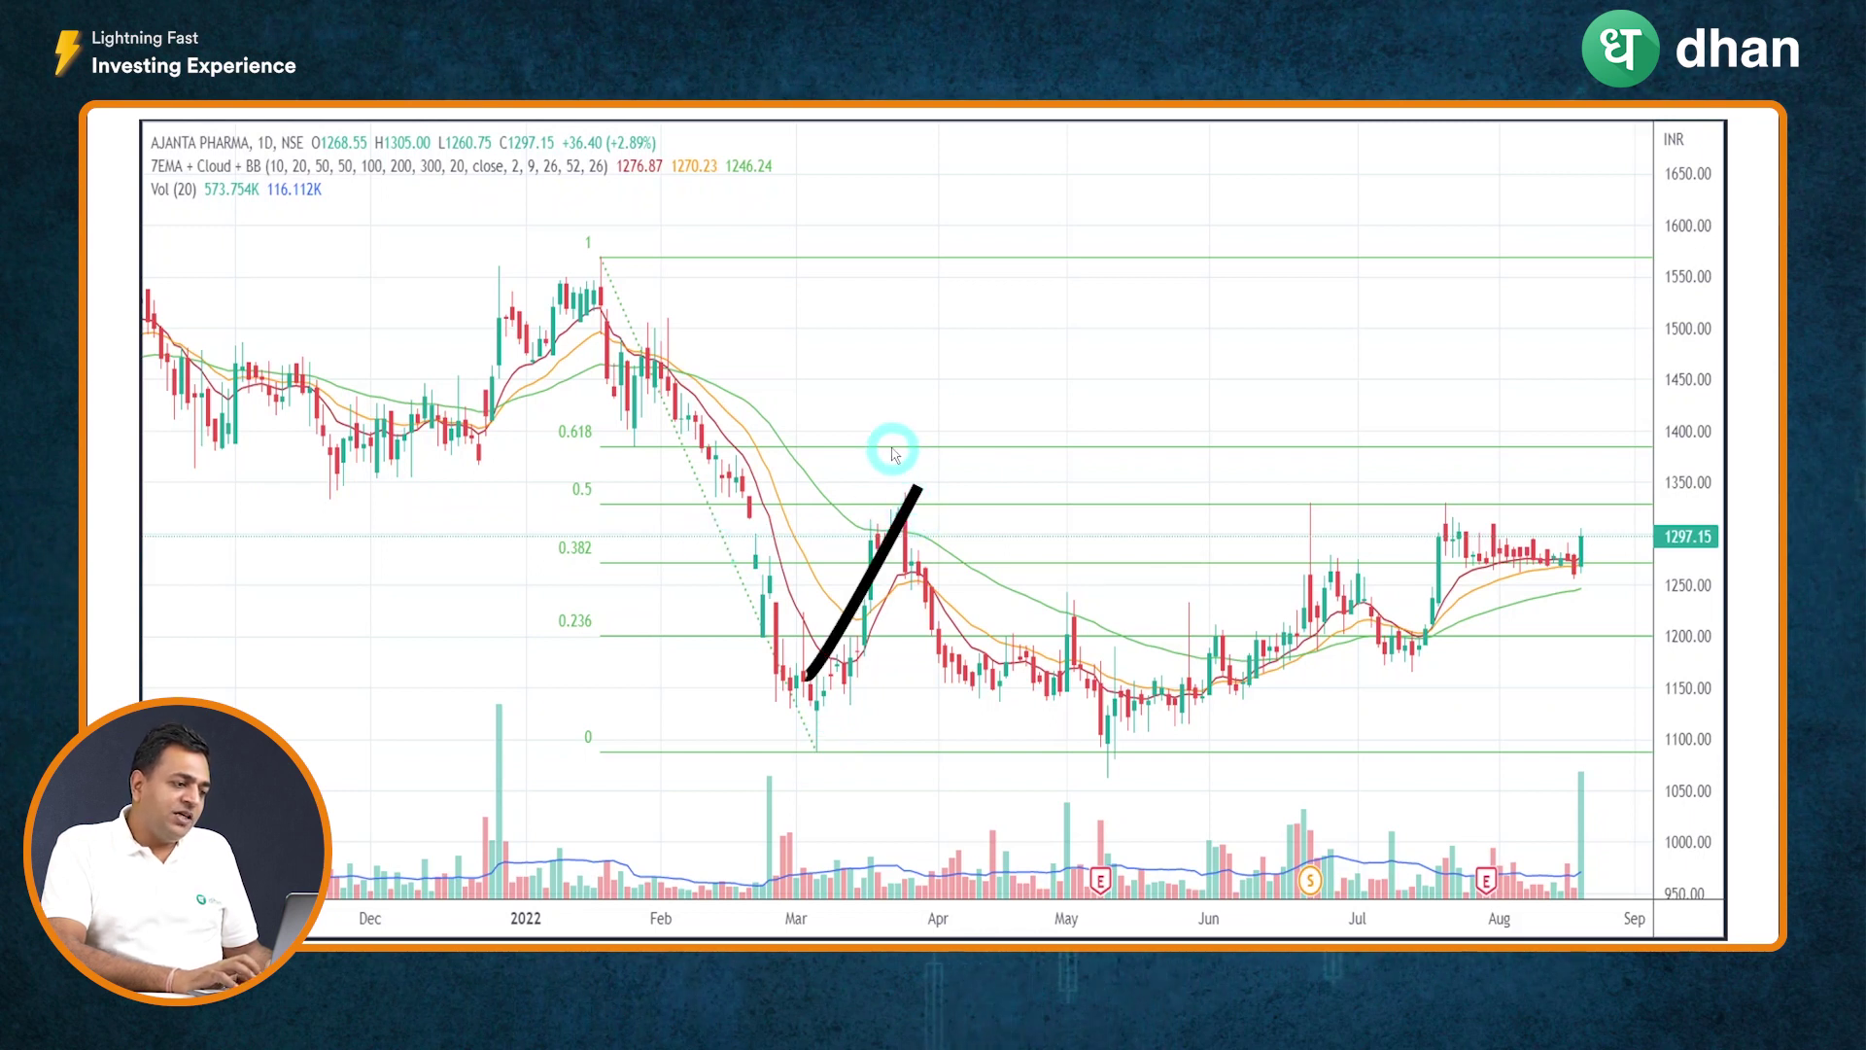
key(Escape)
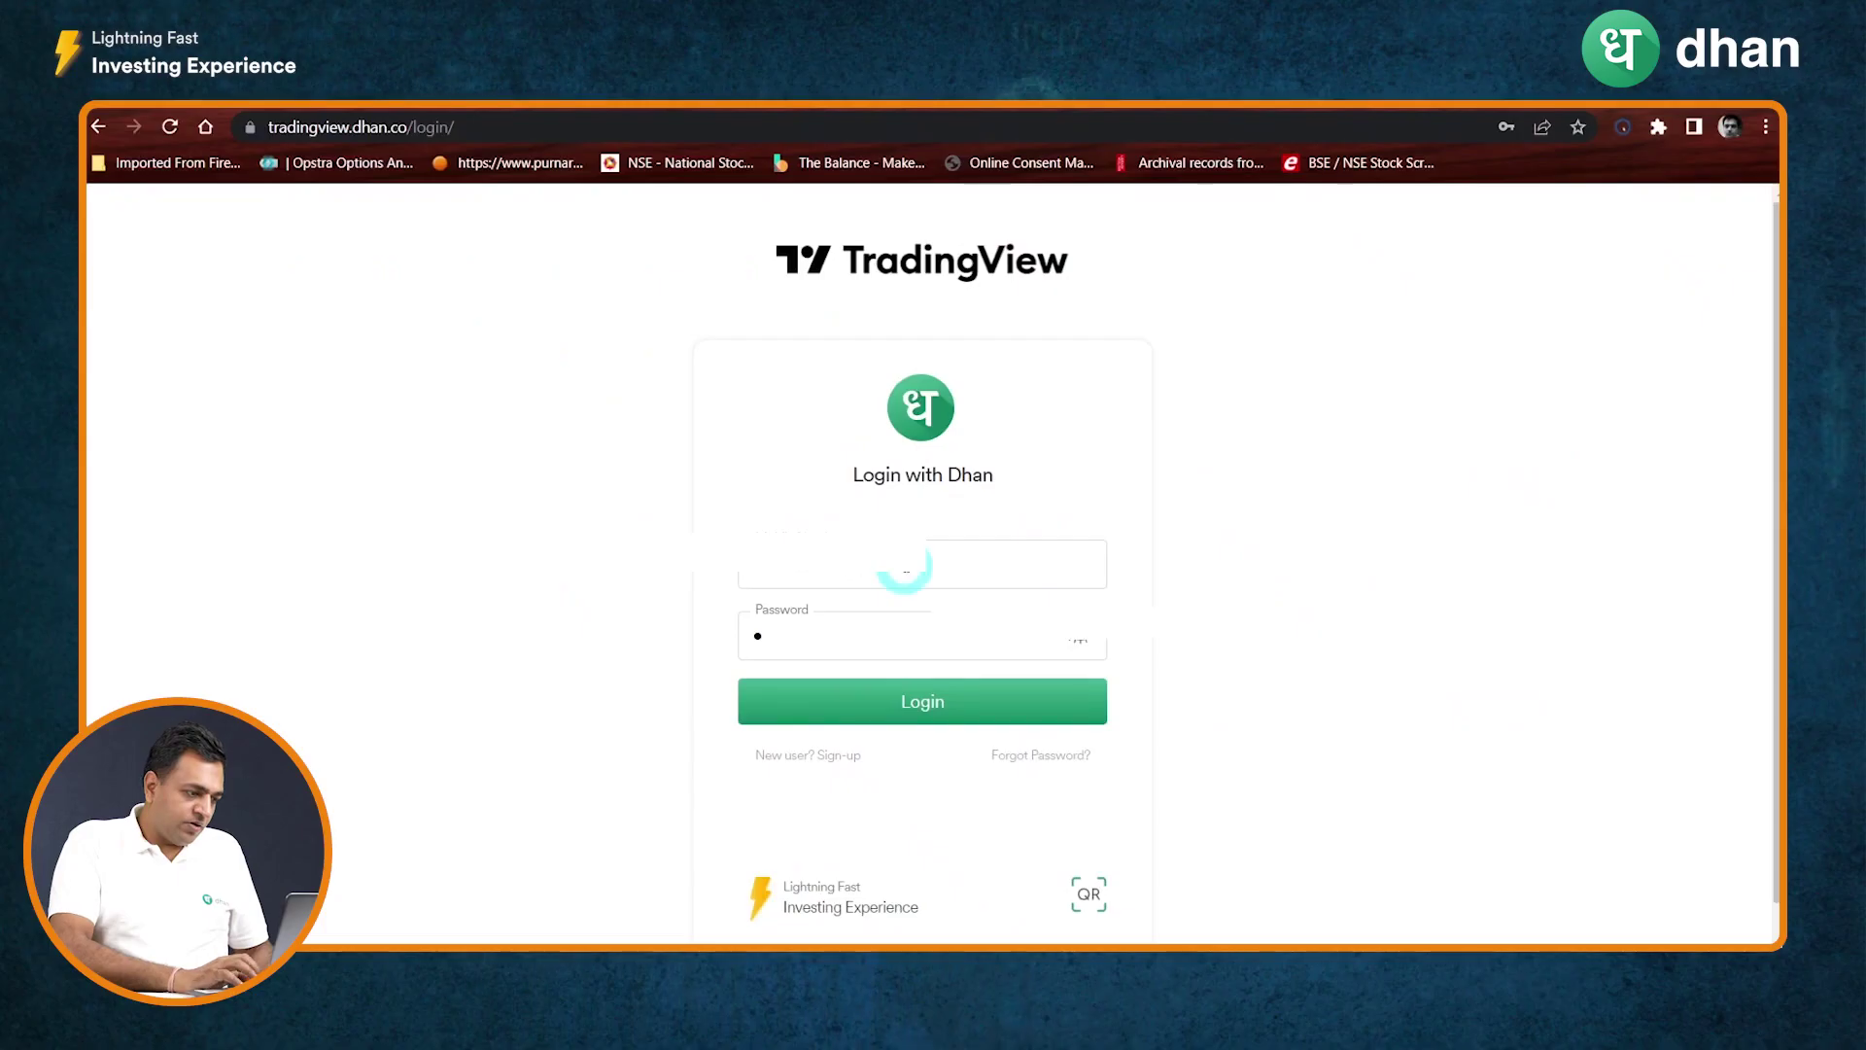
Step: Fill in the Dhan login form with the mobile number and password and submit it
click(896, 563)
click(627, 573)
key(Tab)
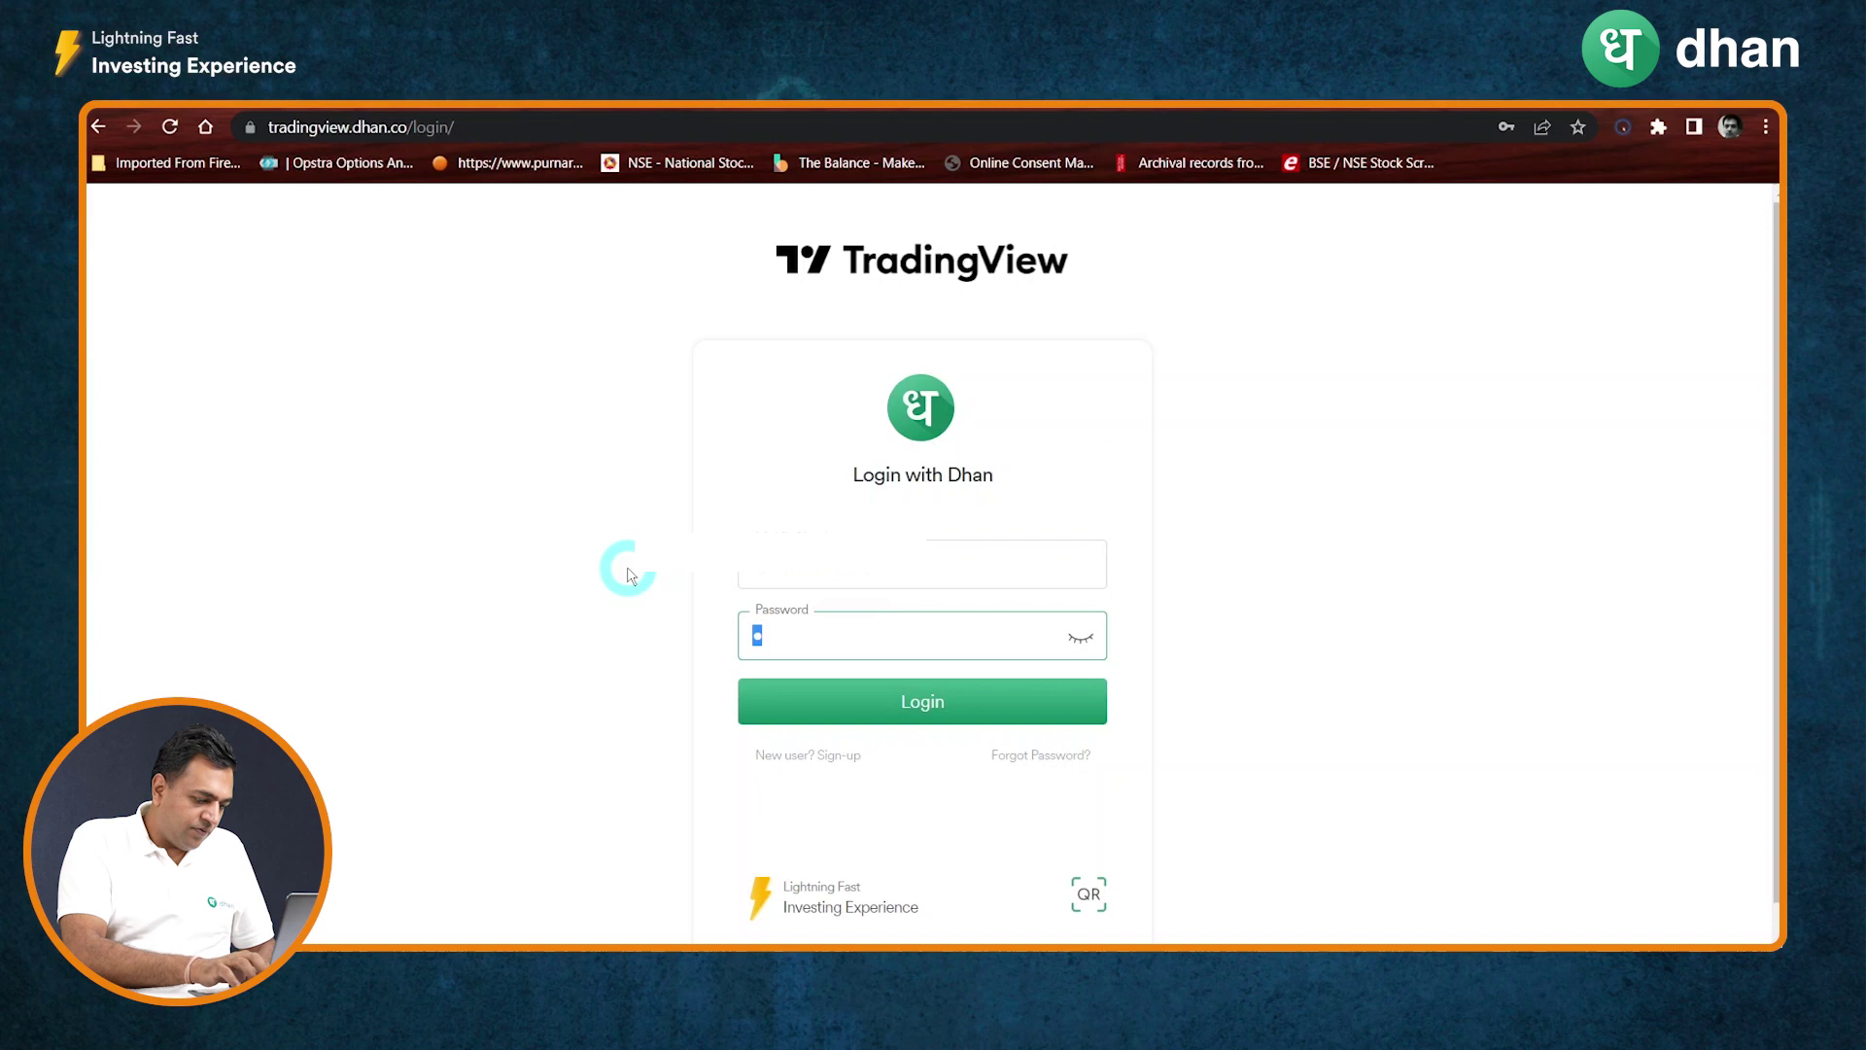
key(Return)
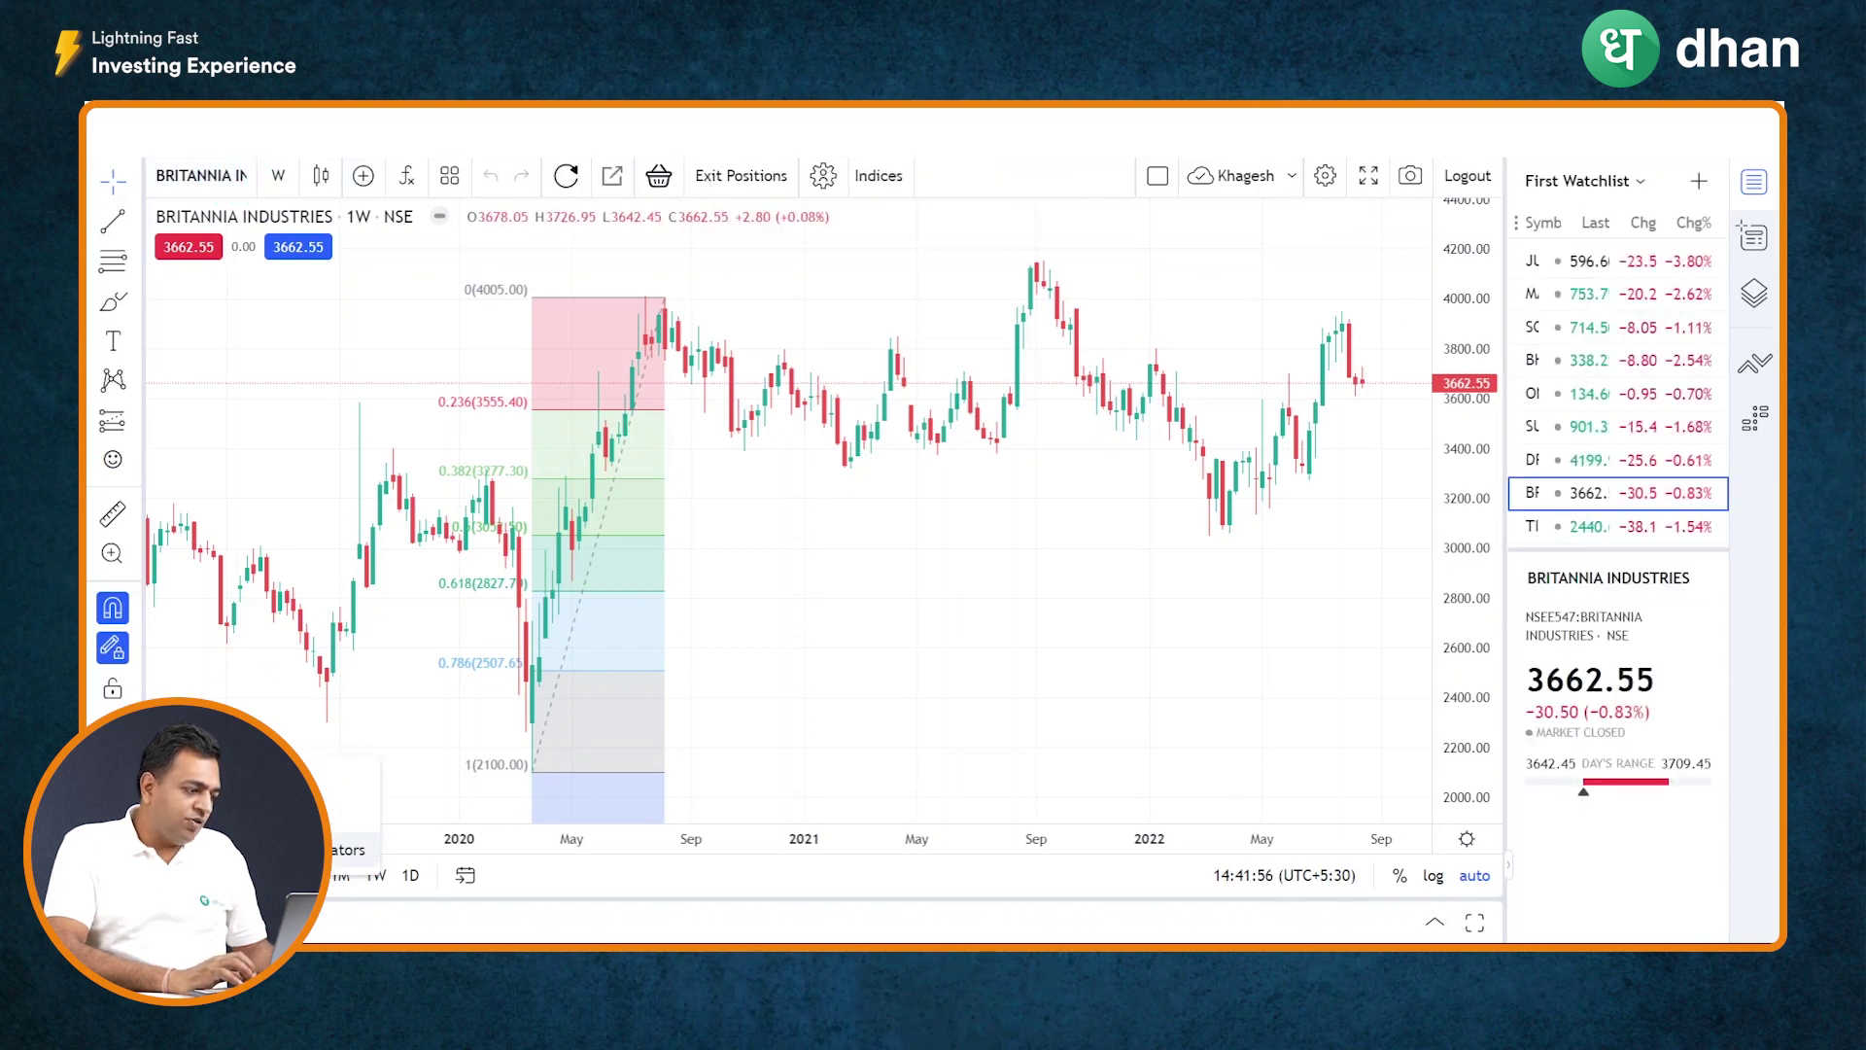
Step: Remove the existing Fib retracement from the Britannia chart and show the Fibonacci tools list
click(243, 812)
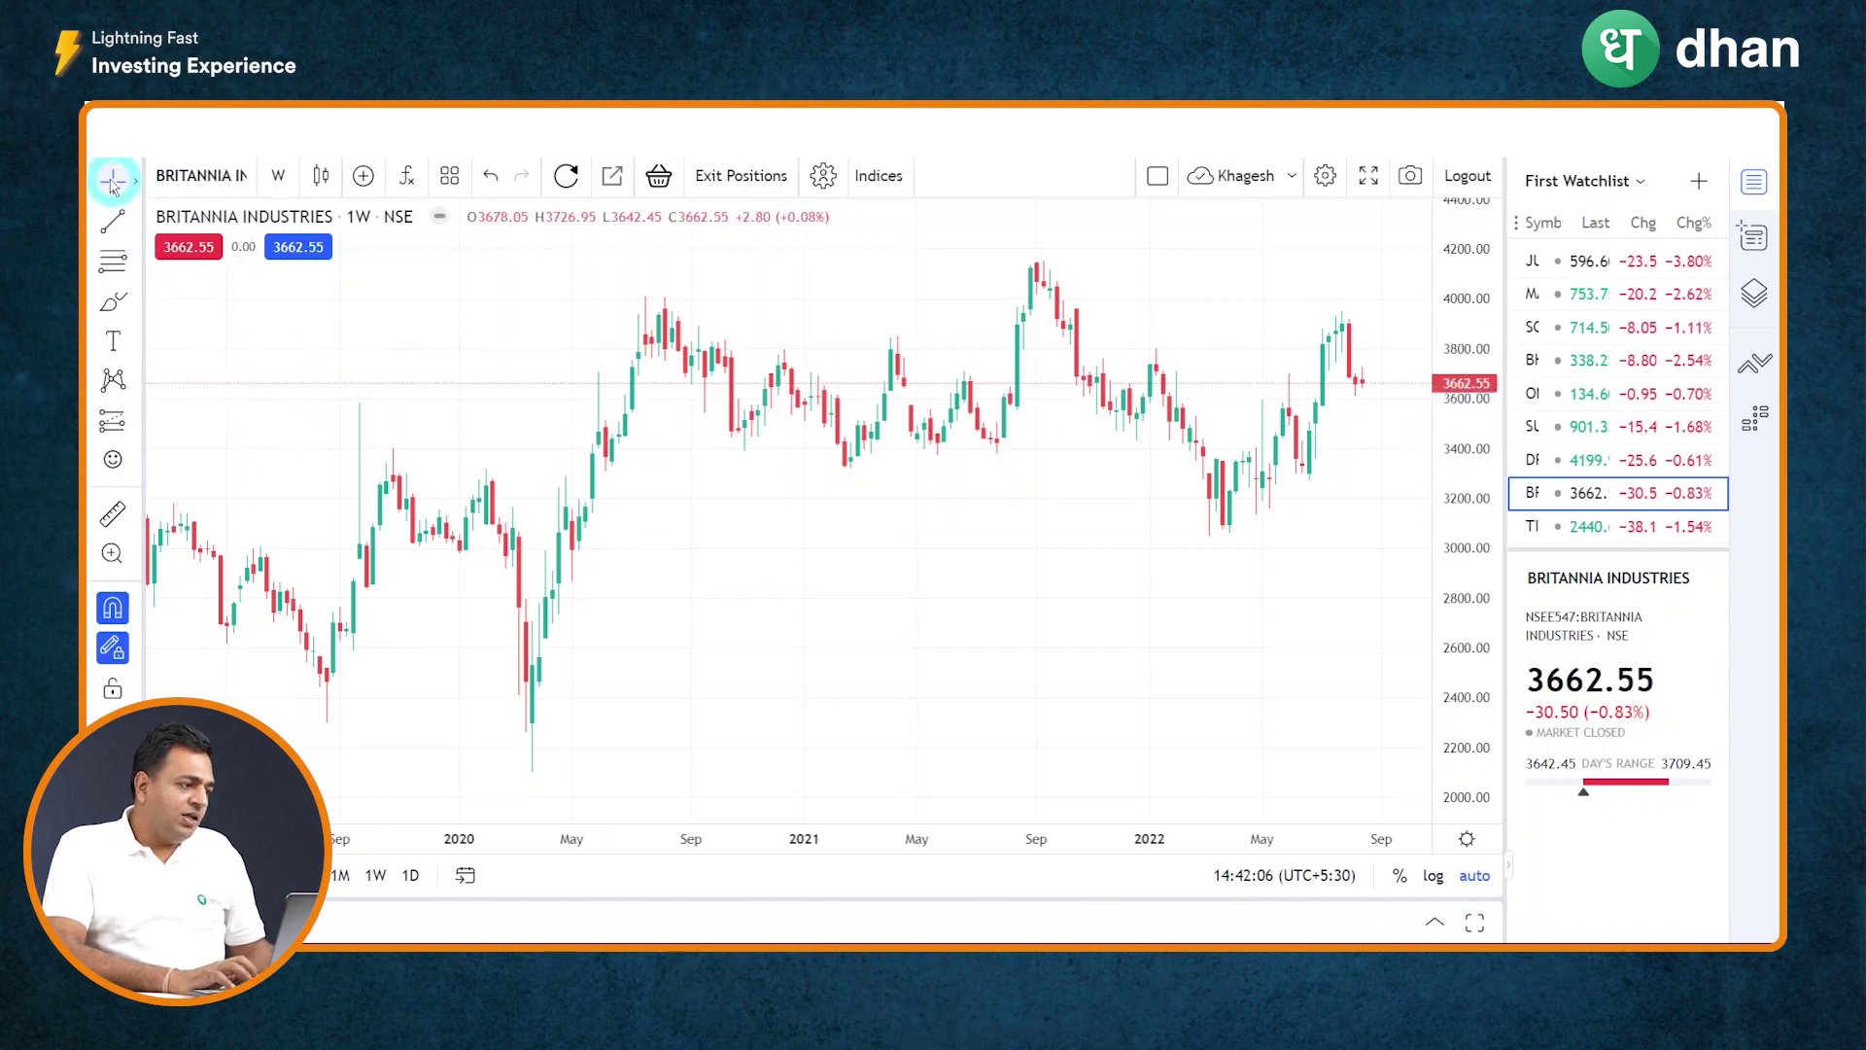
click(136, 265)
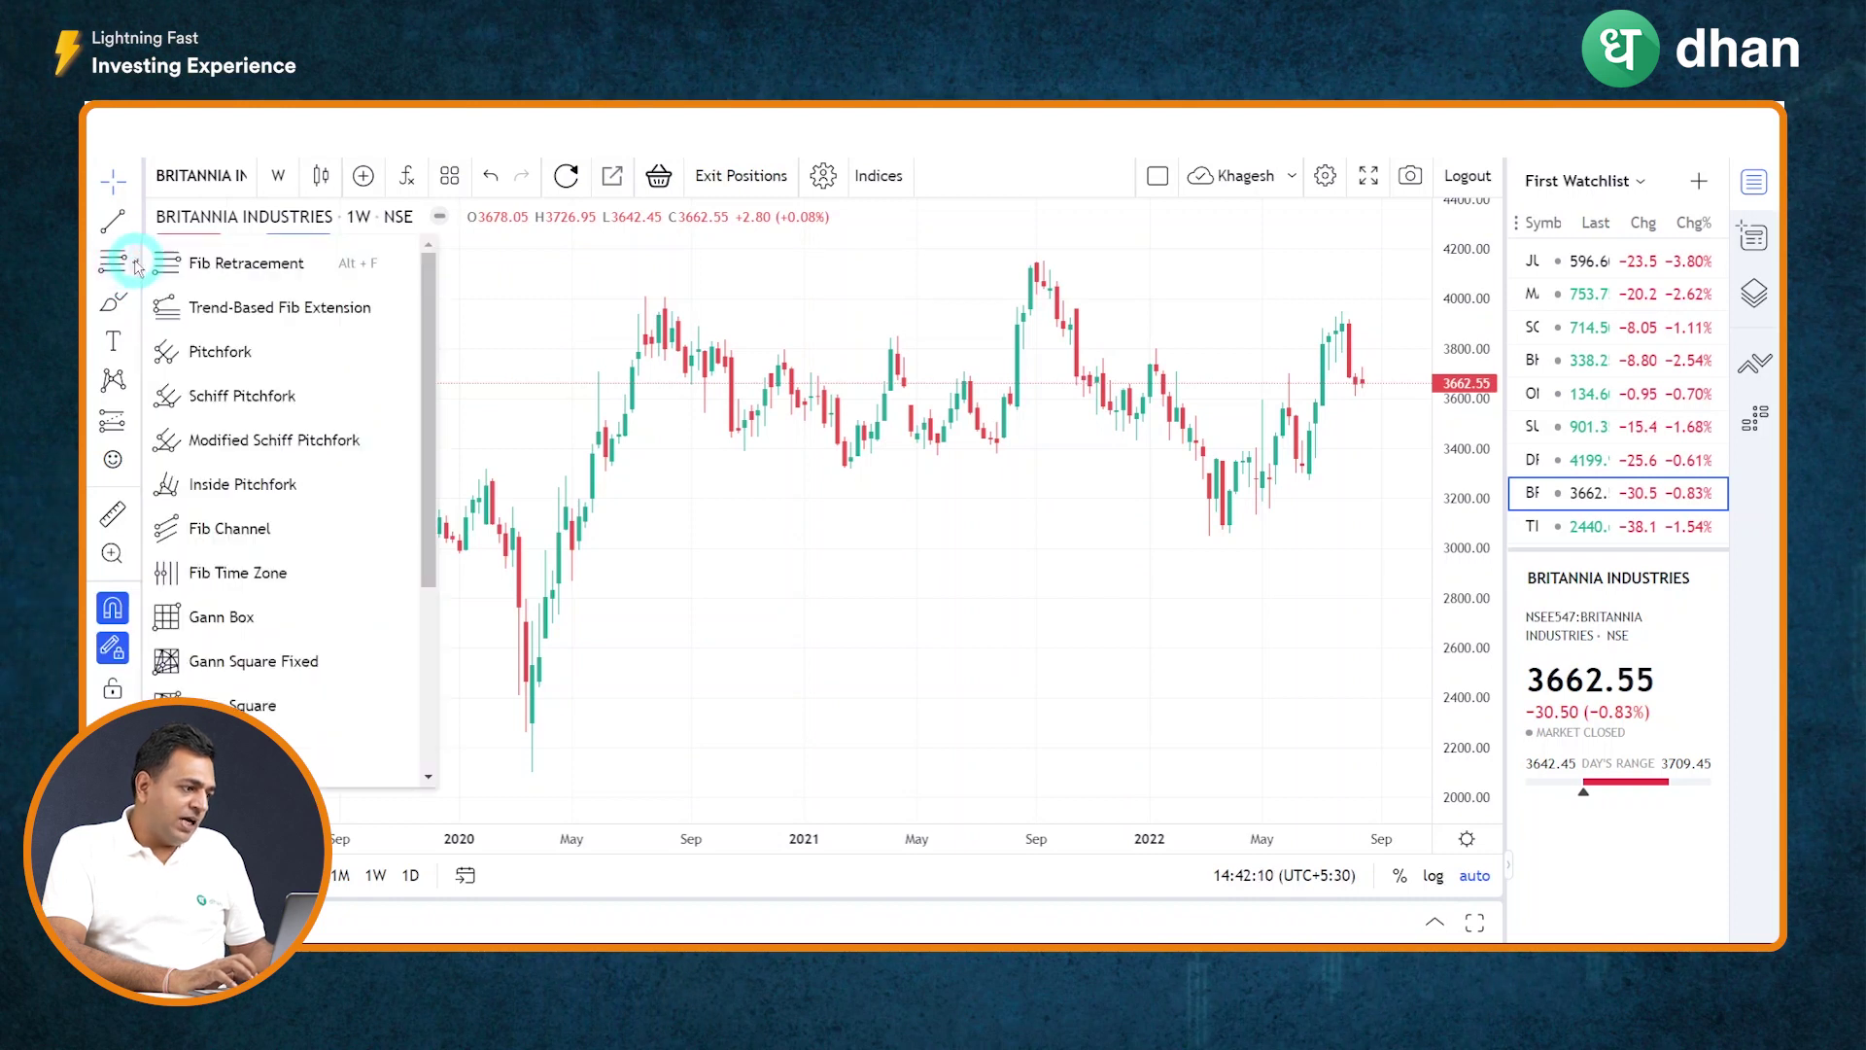
click(210, 277)
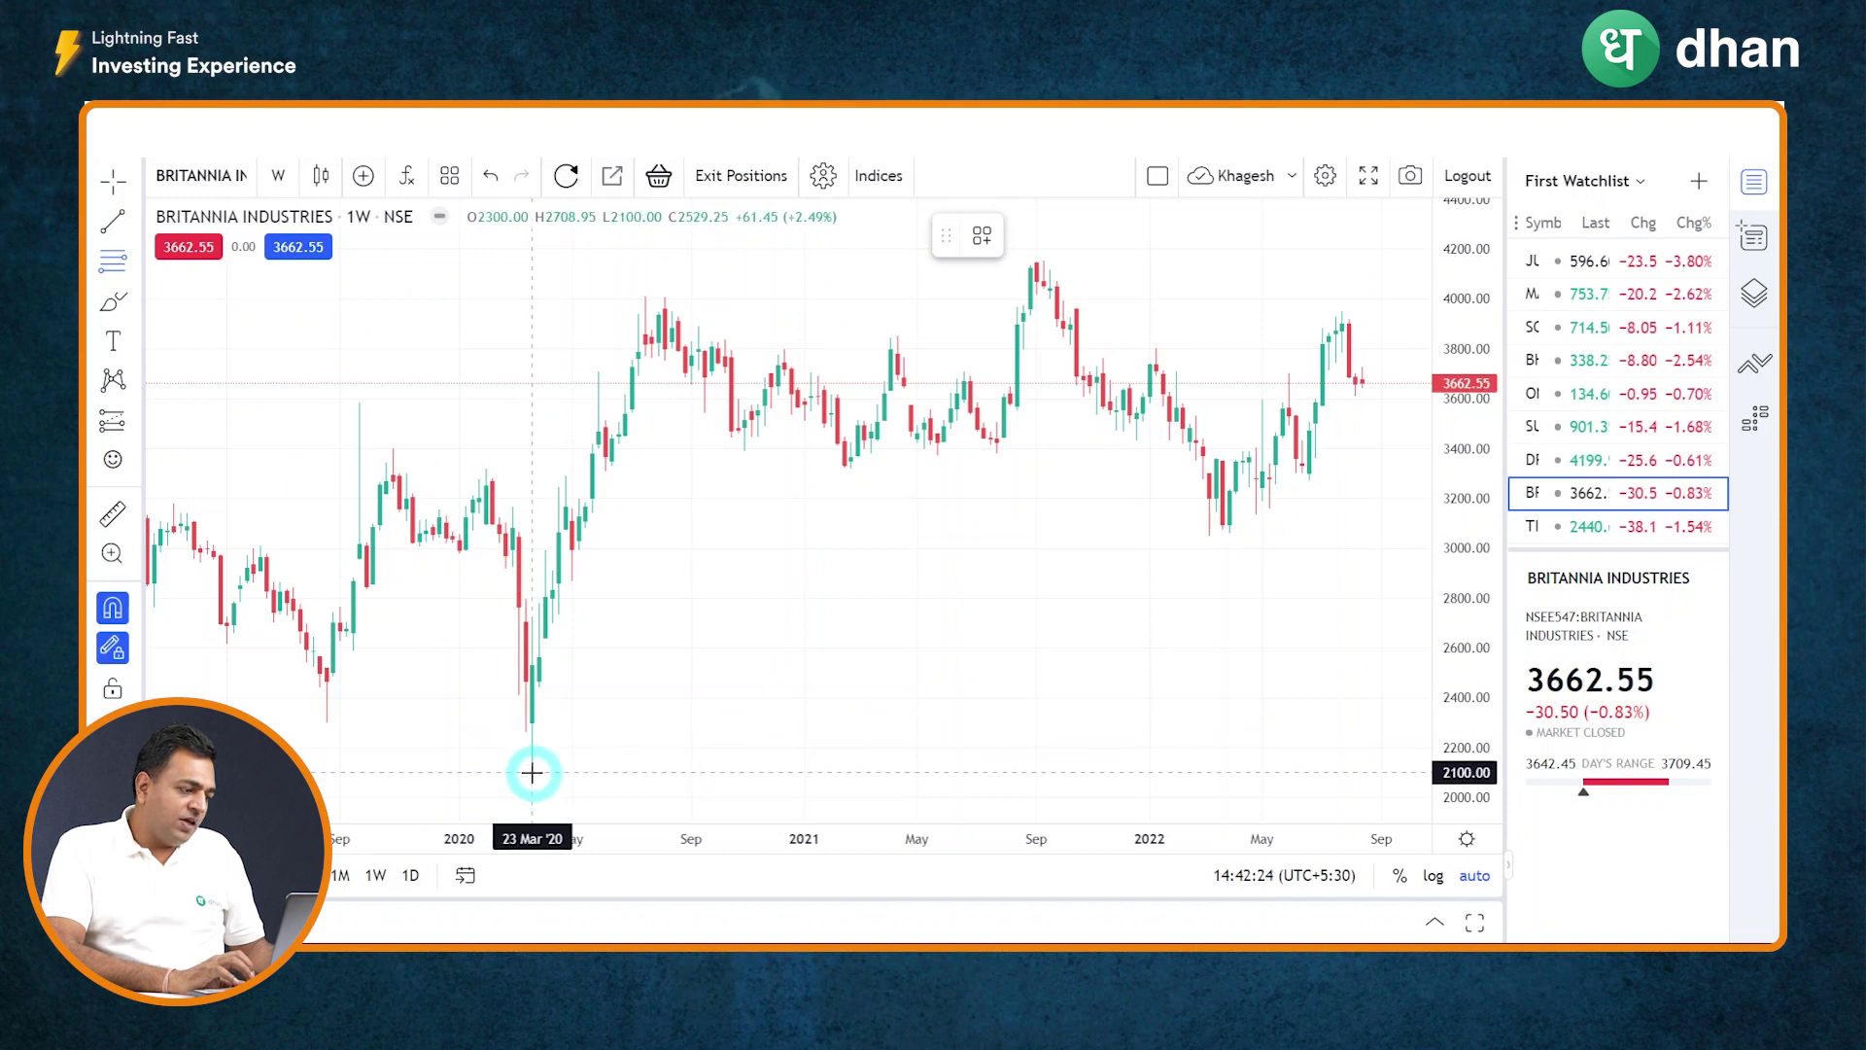
drag(533, 771, 645, 282)
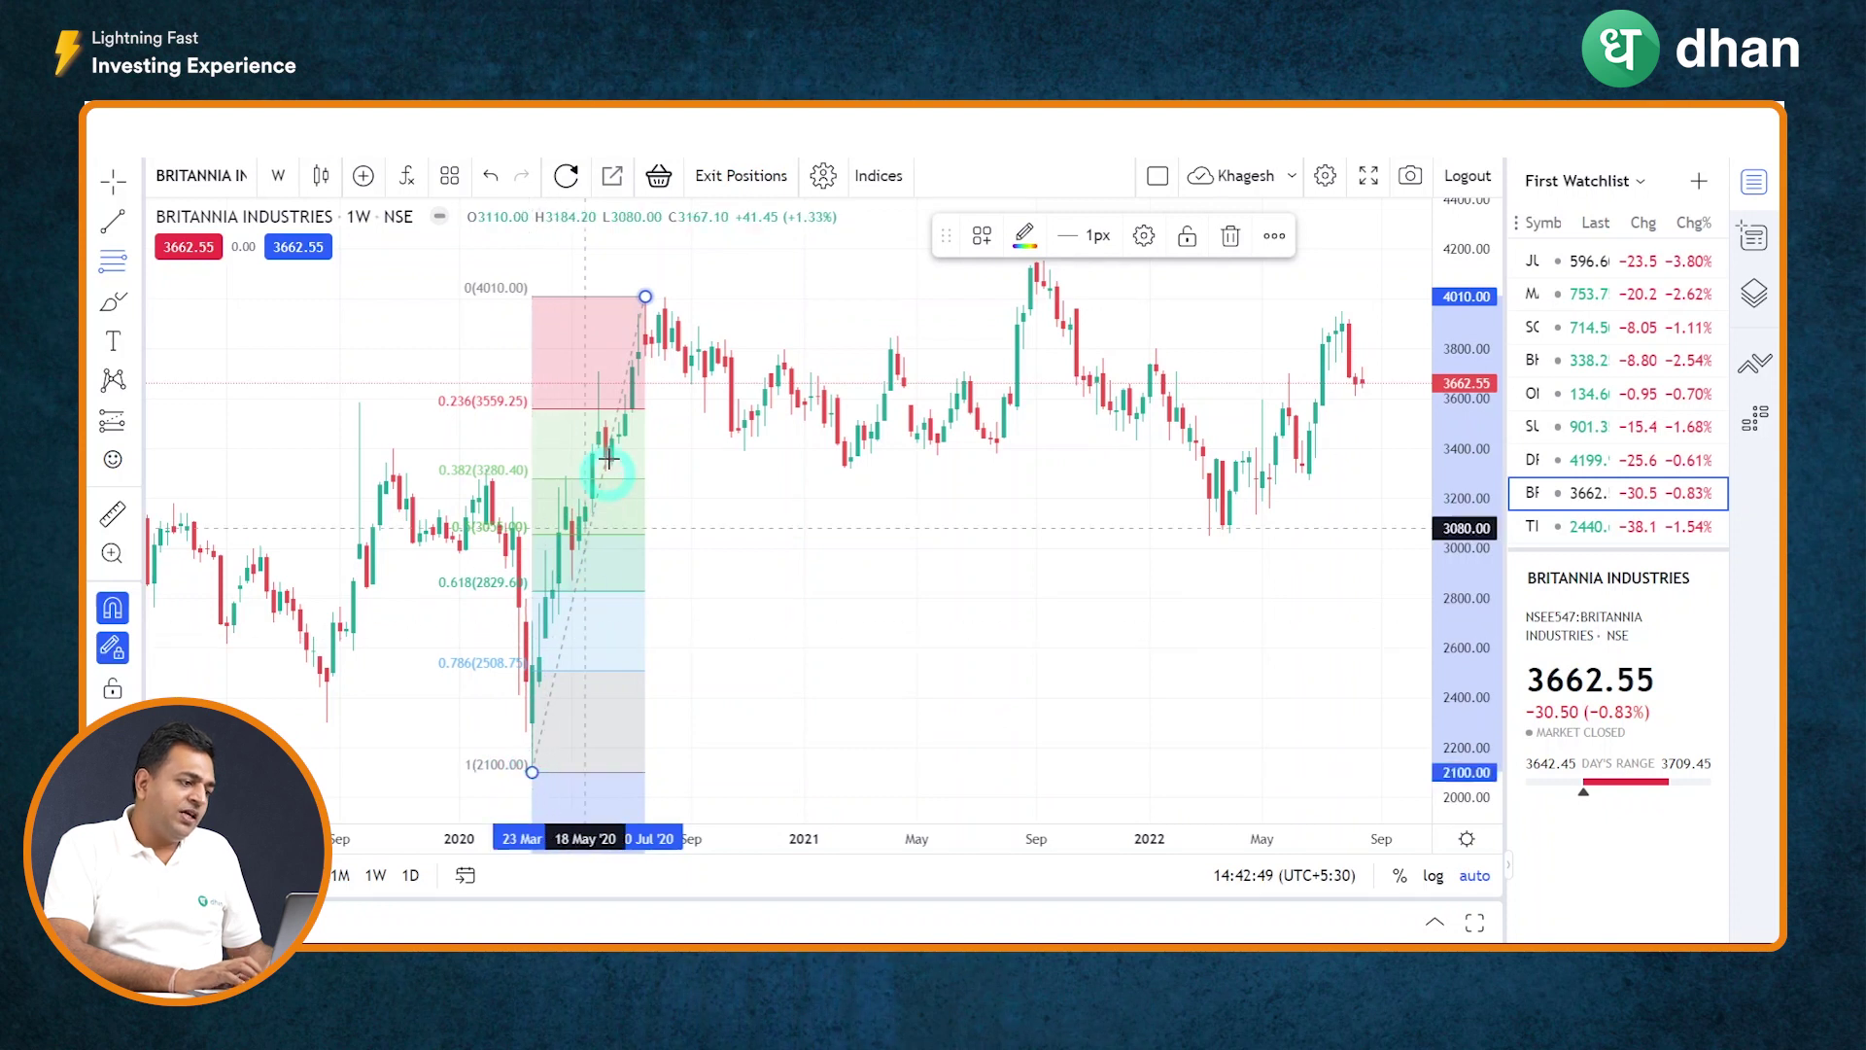
click(646, 297)
click(566, 683)
click(525, 776)
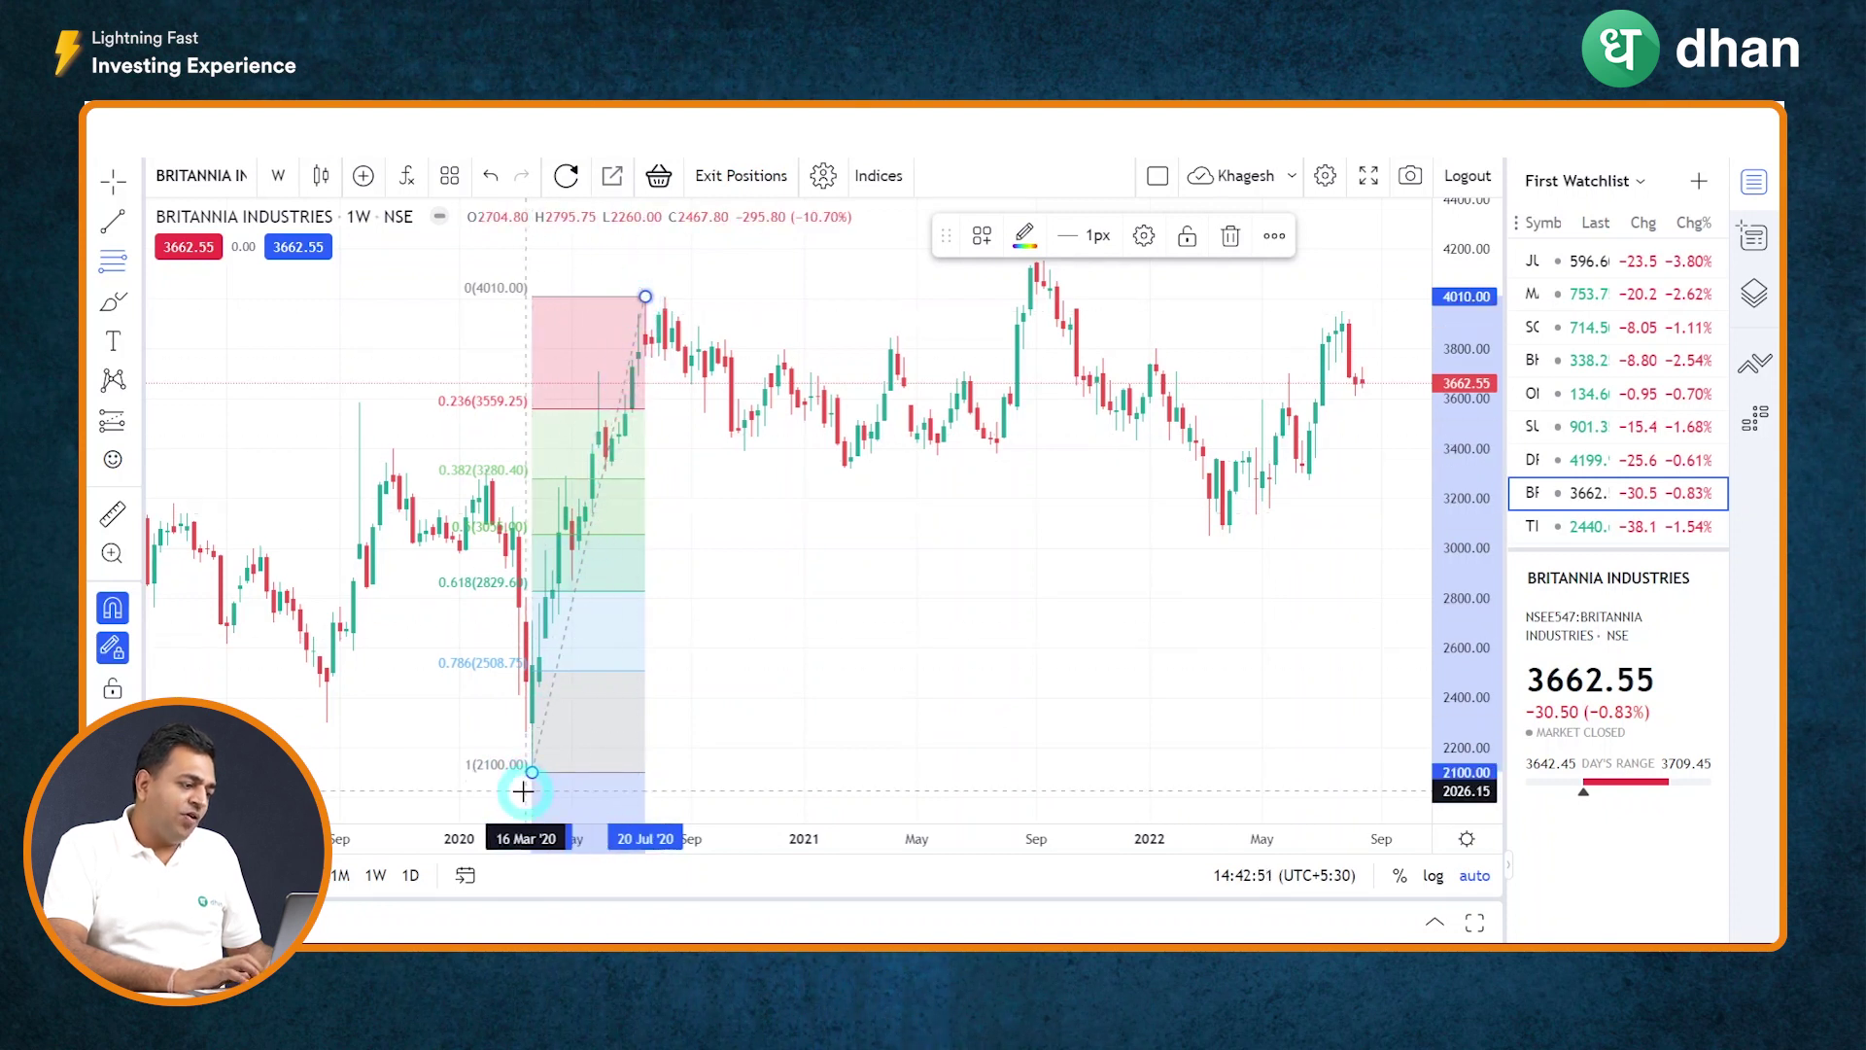
click(637, 339)
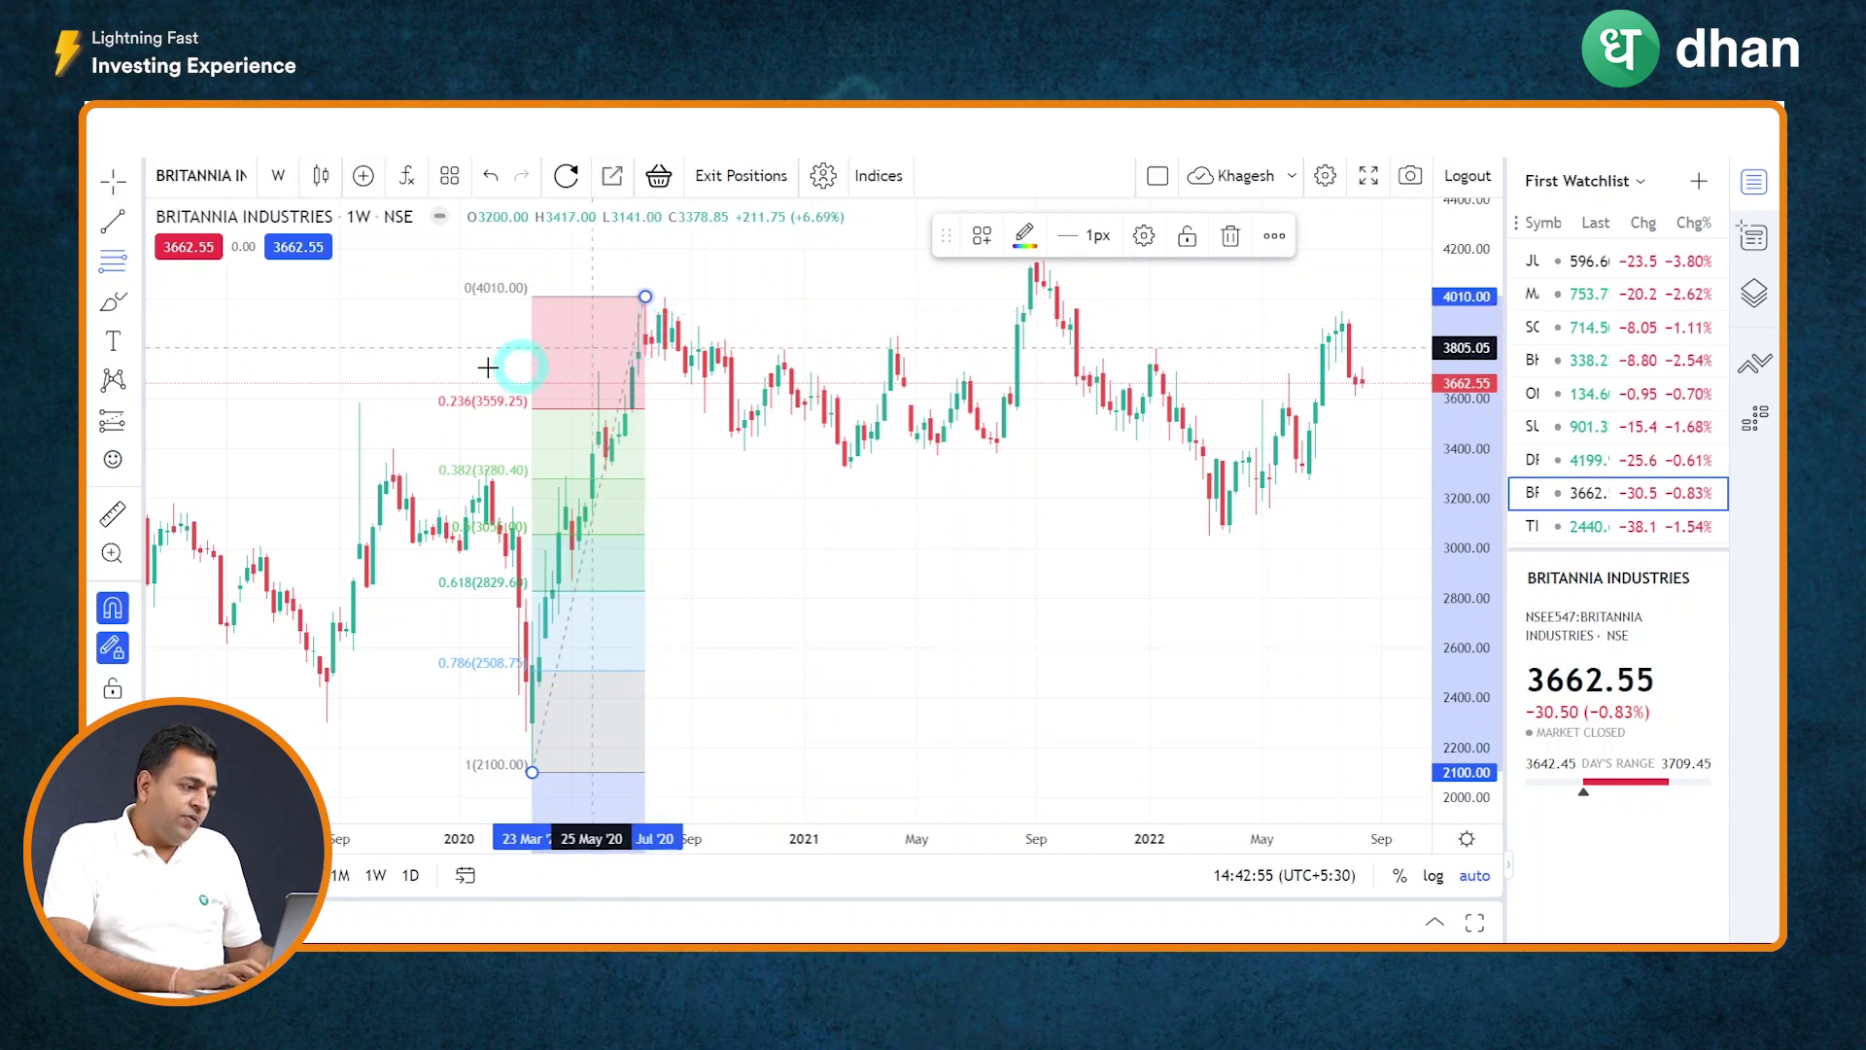
click(532, 729)
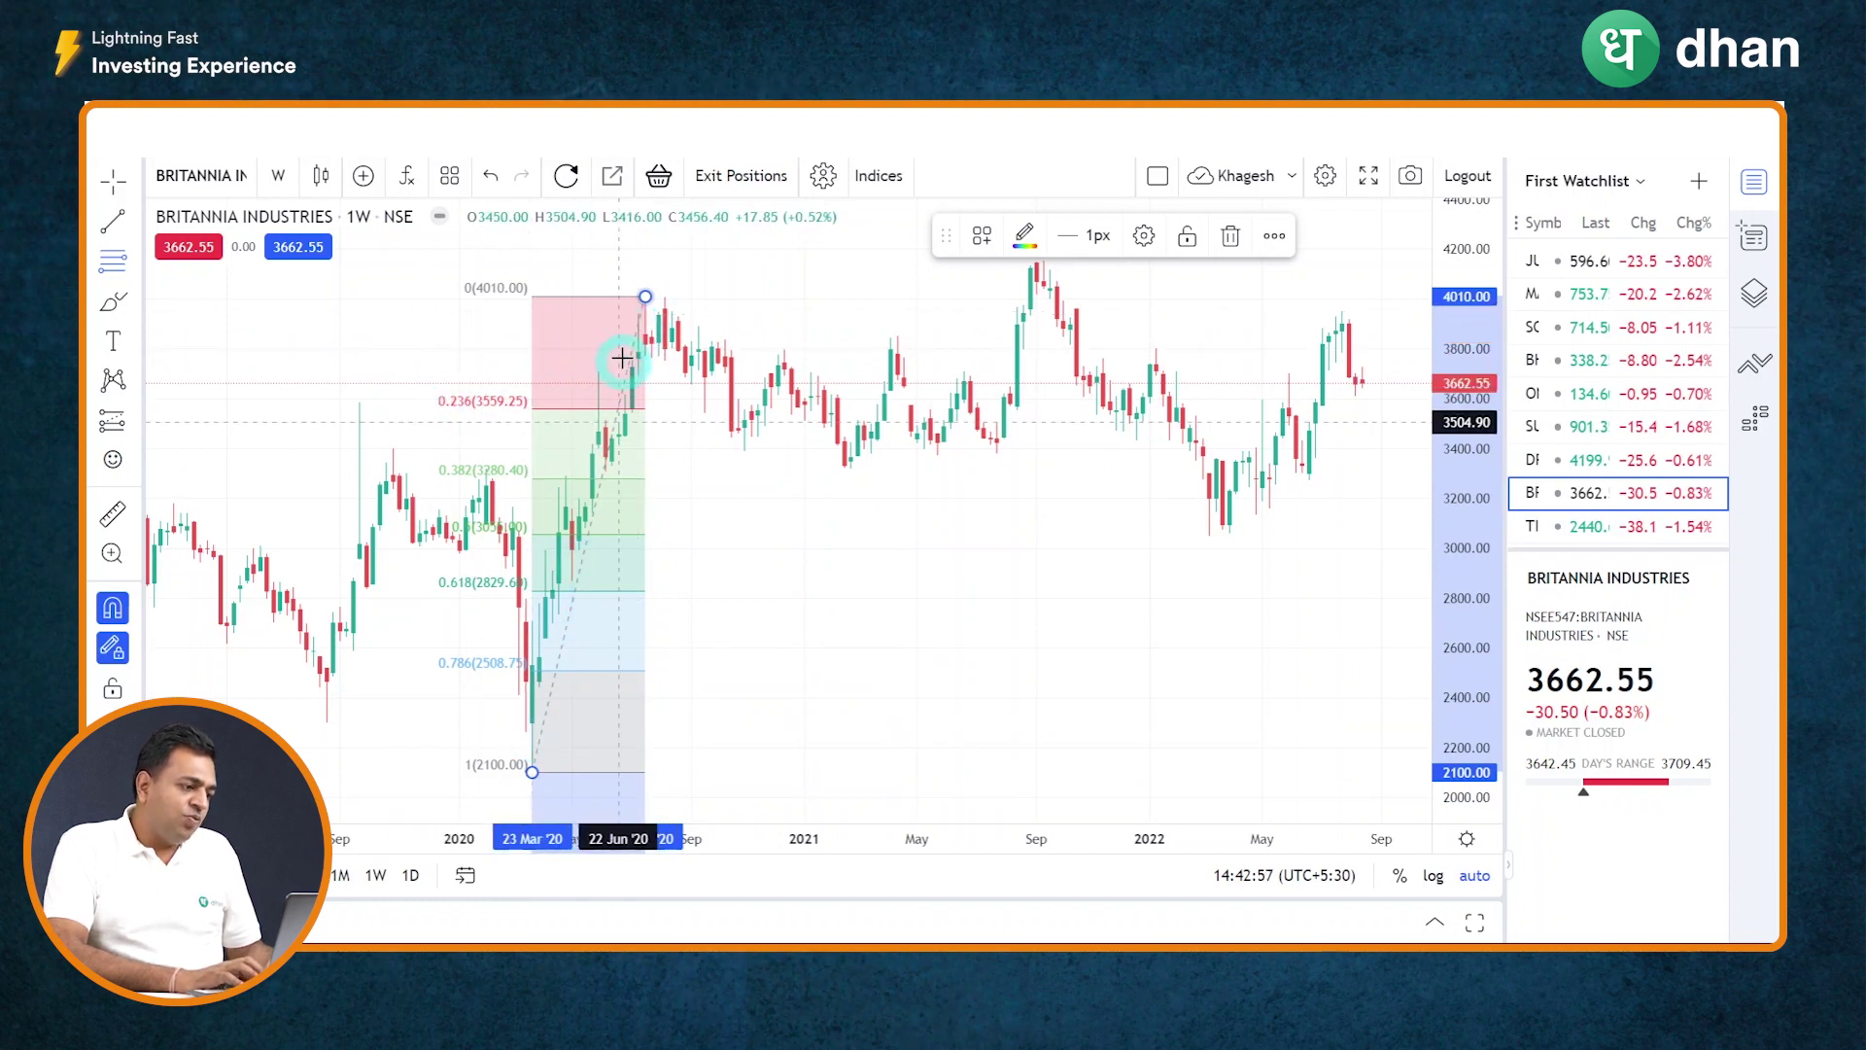
click(627, 323)
click(625, 455)
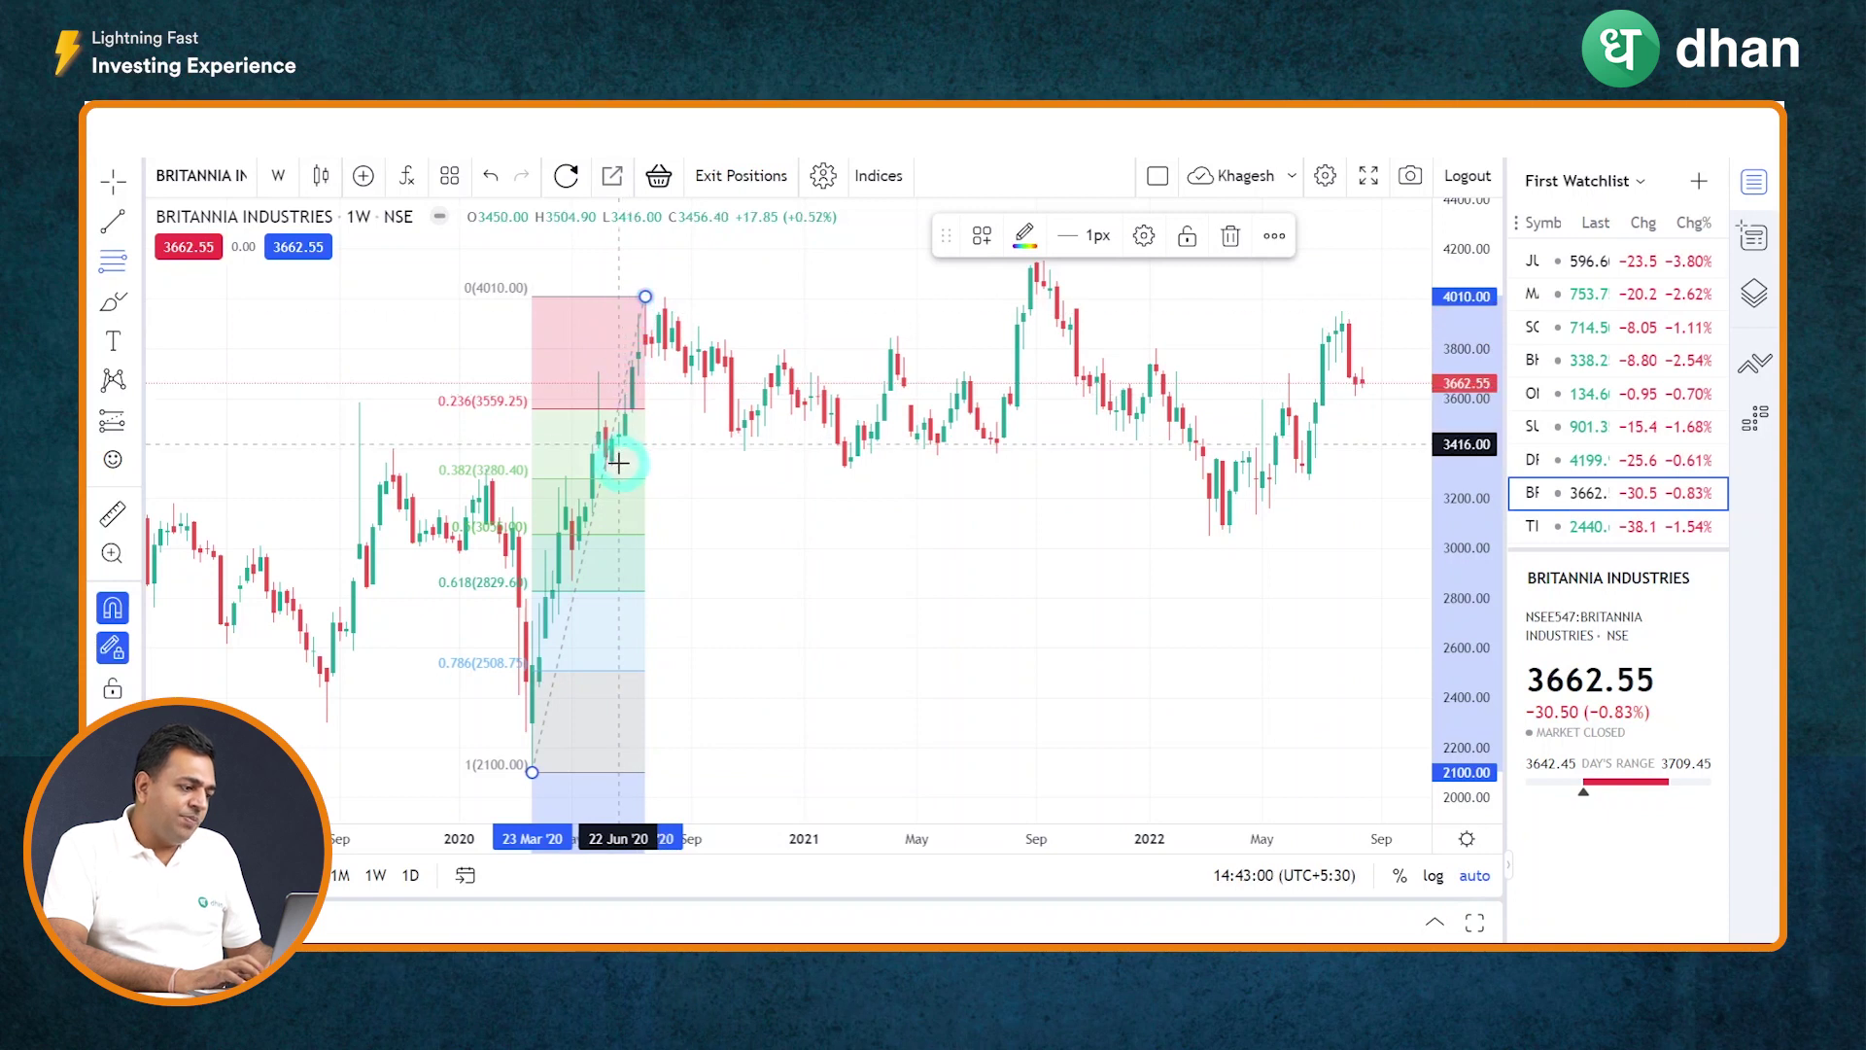
click(609, 405)
click(625, 439)
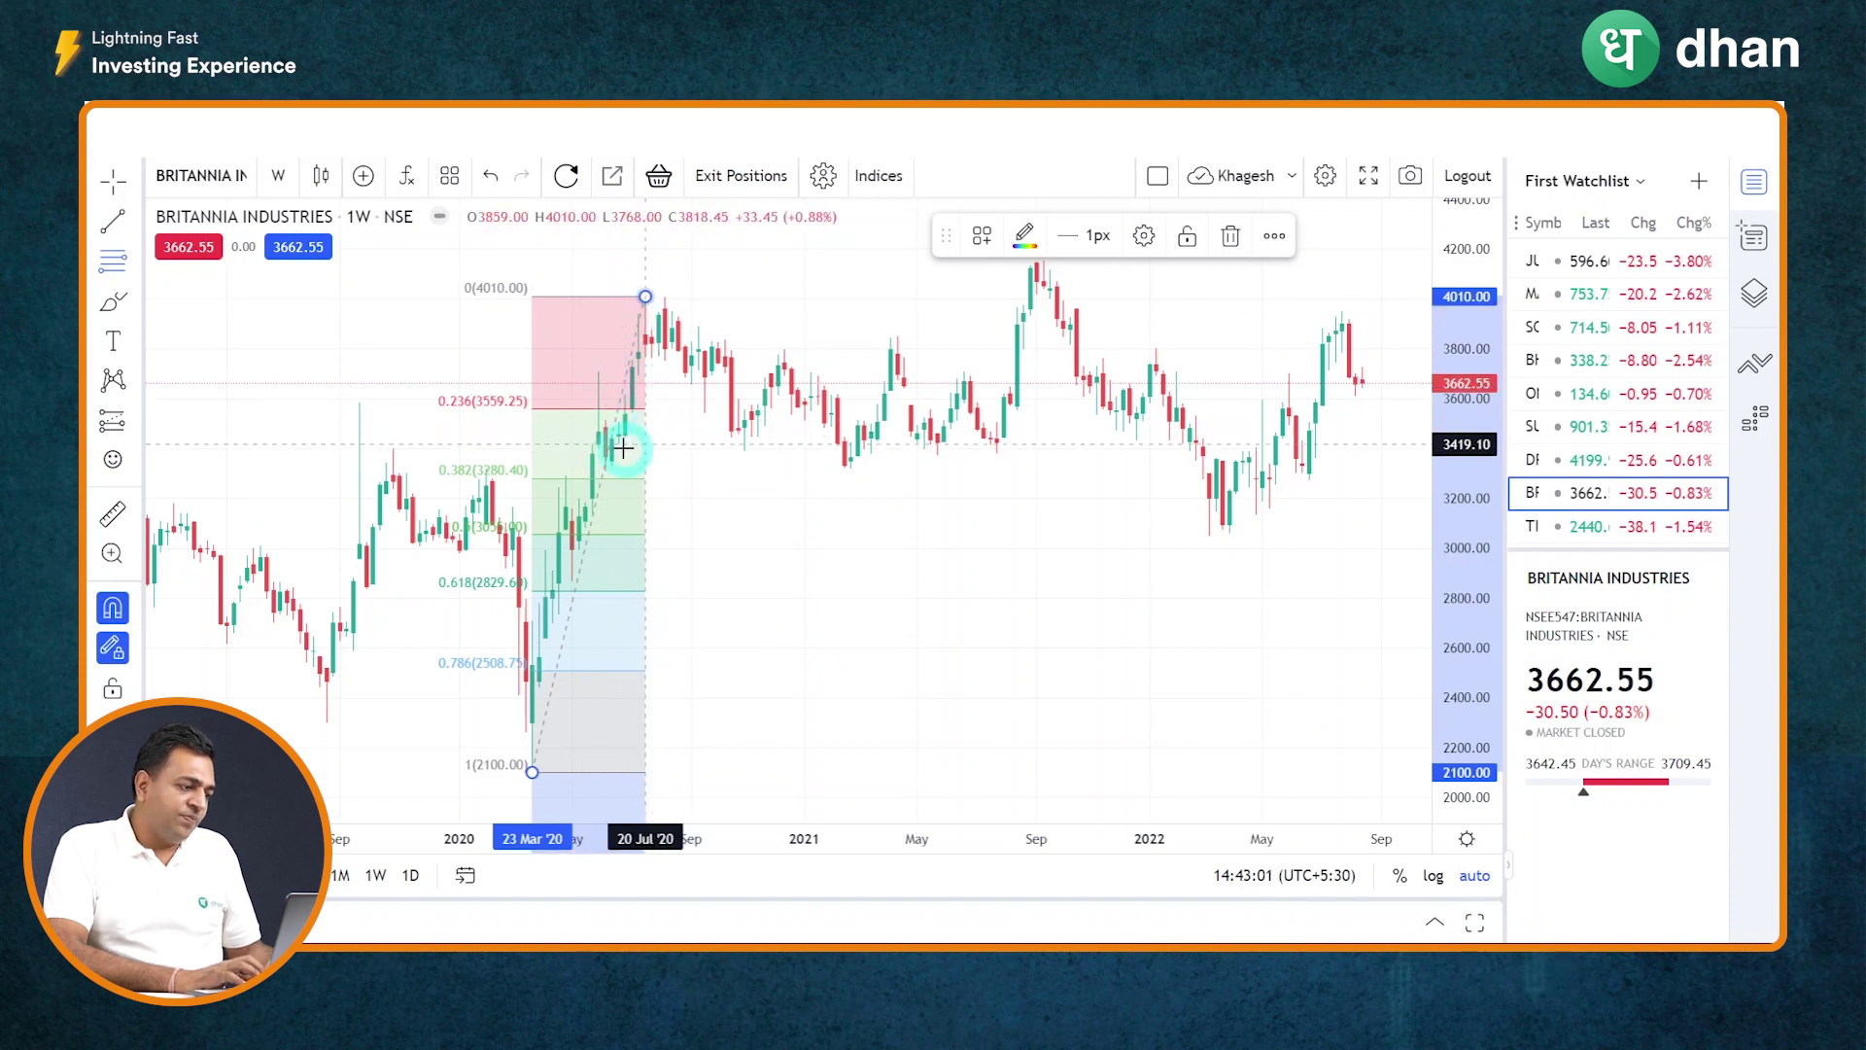
click(592, 413)
click(627, 425)
click(590, 463)
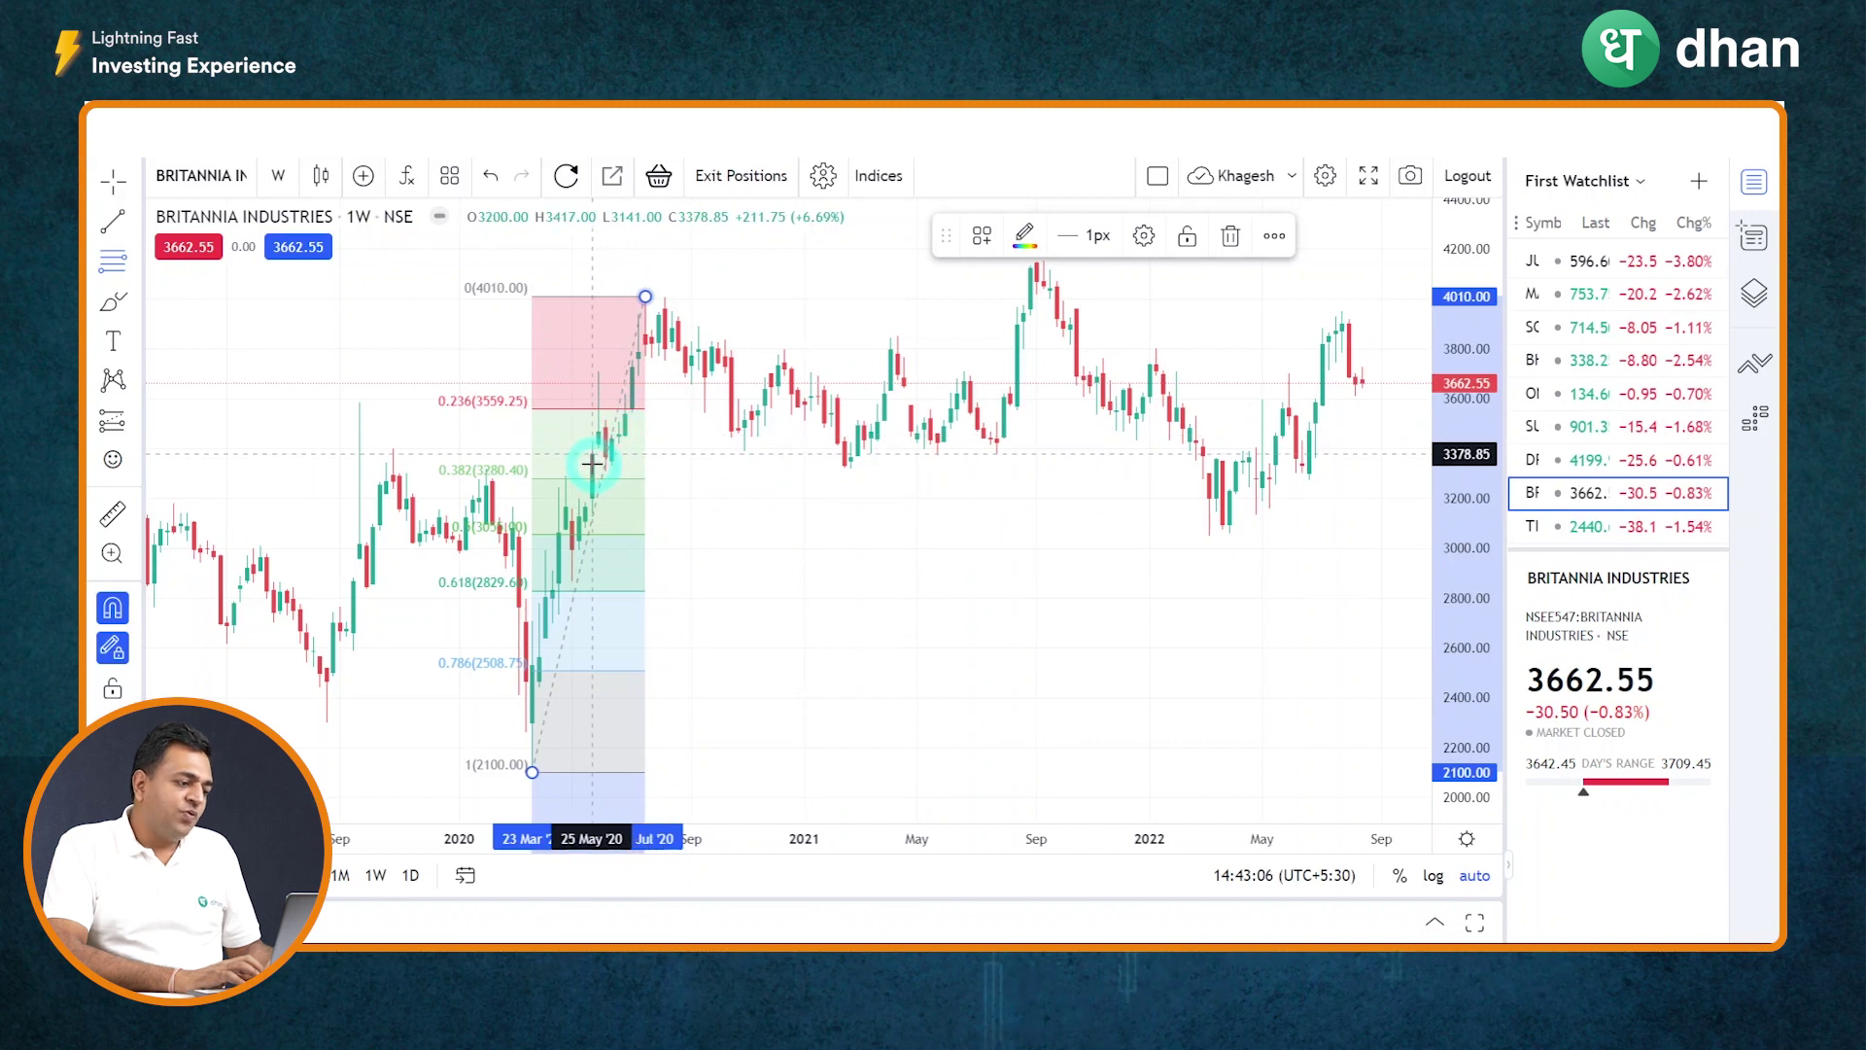
click(571, 625)
click(529, 750)
click(563, 612)
click(608, 347)
click(633, 321)
click(993, 420)
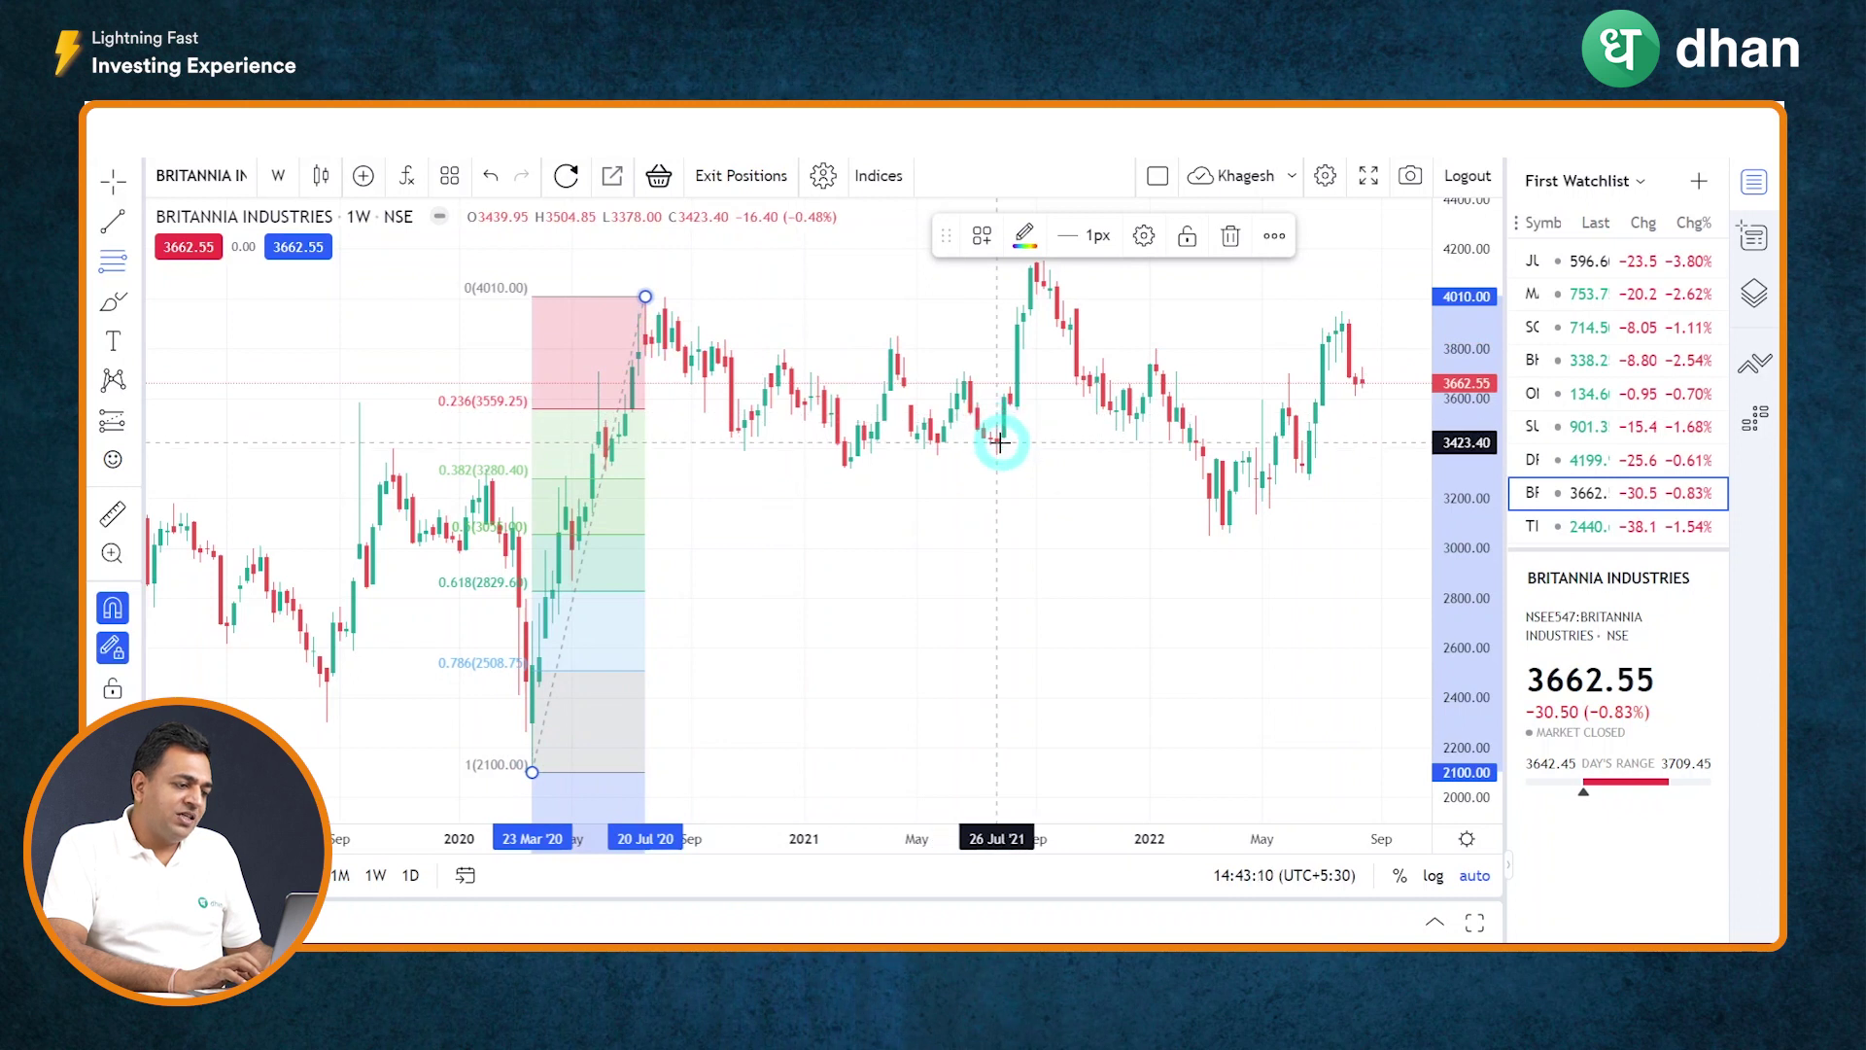
click(1030, 270)
click(872, 339)
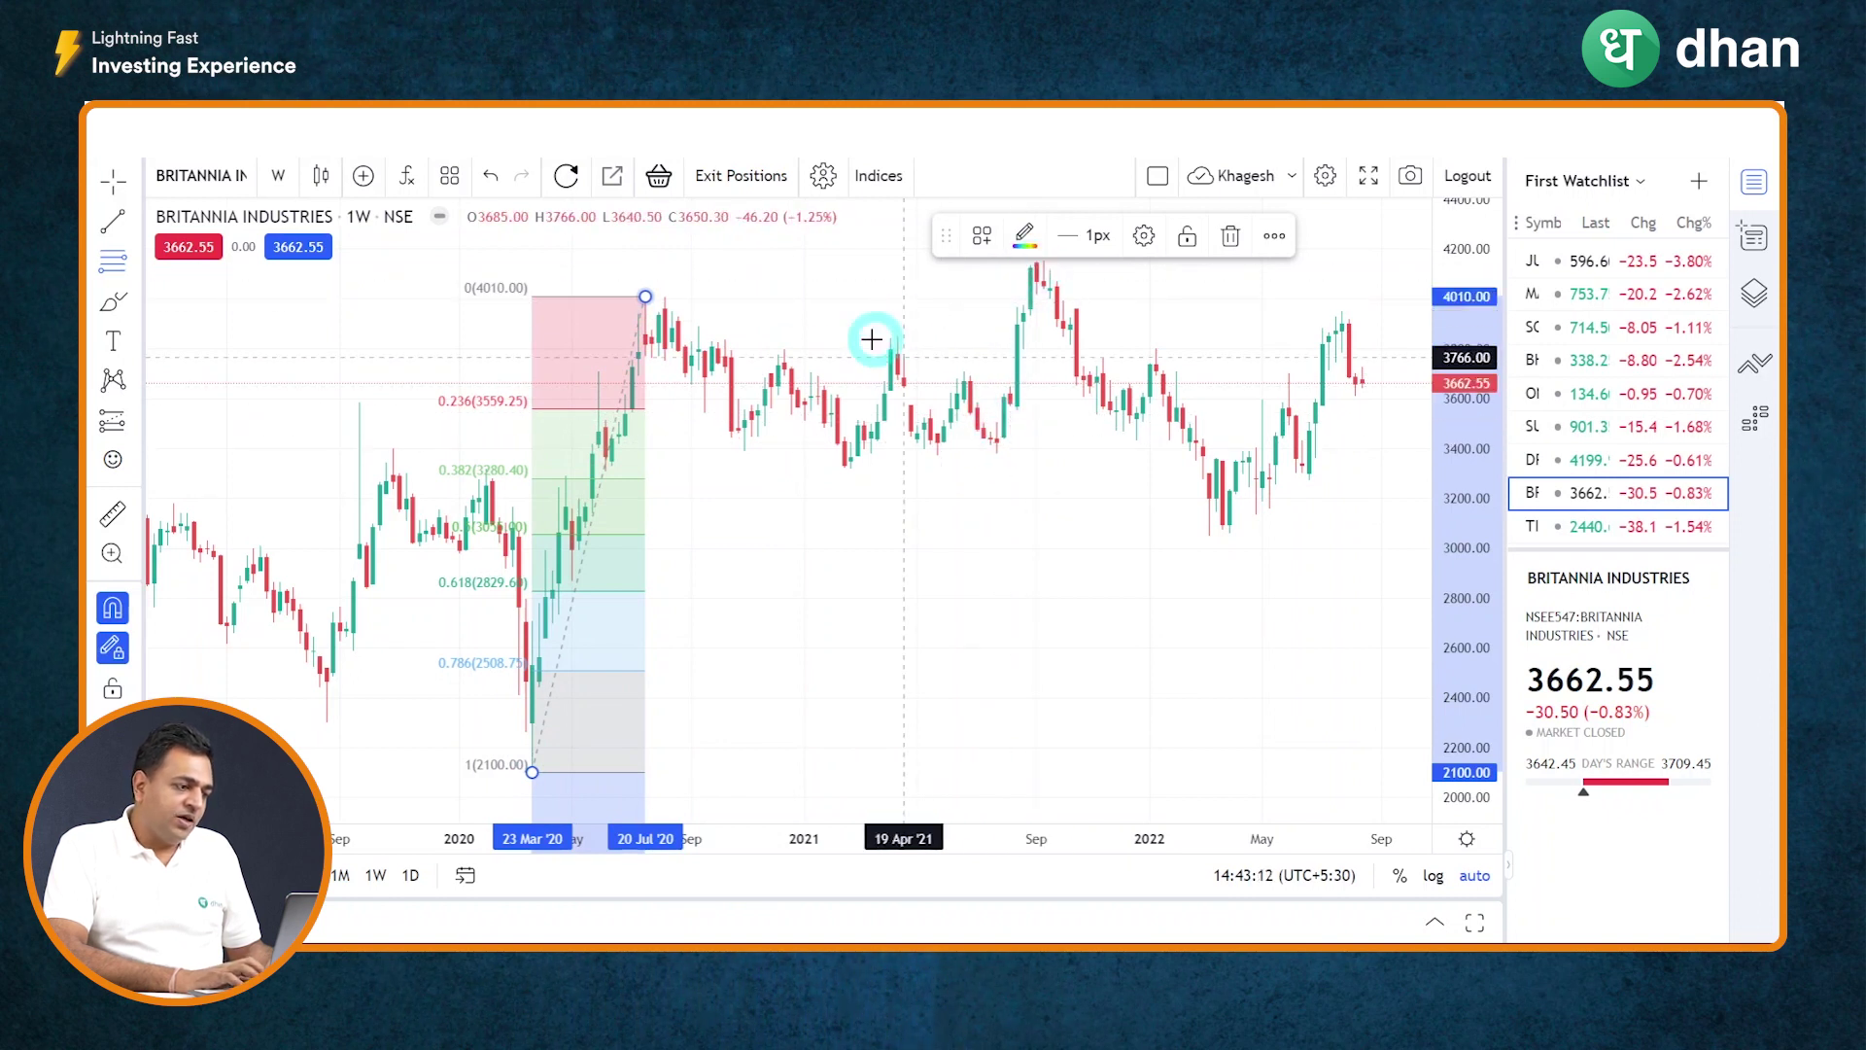
Step: Draw horizontal rays at the 3769.10 resistance and 3321.50 support levels
click(136, 222)
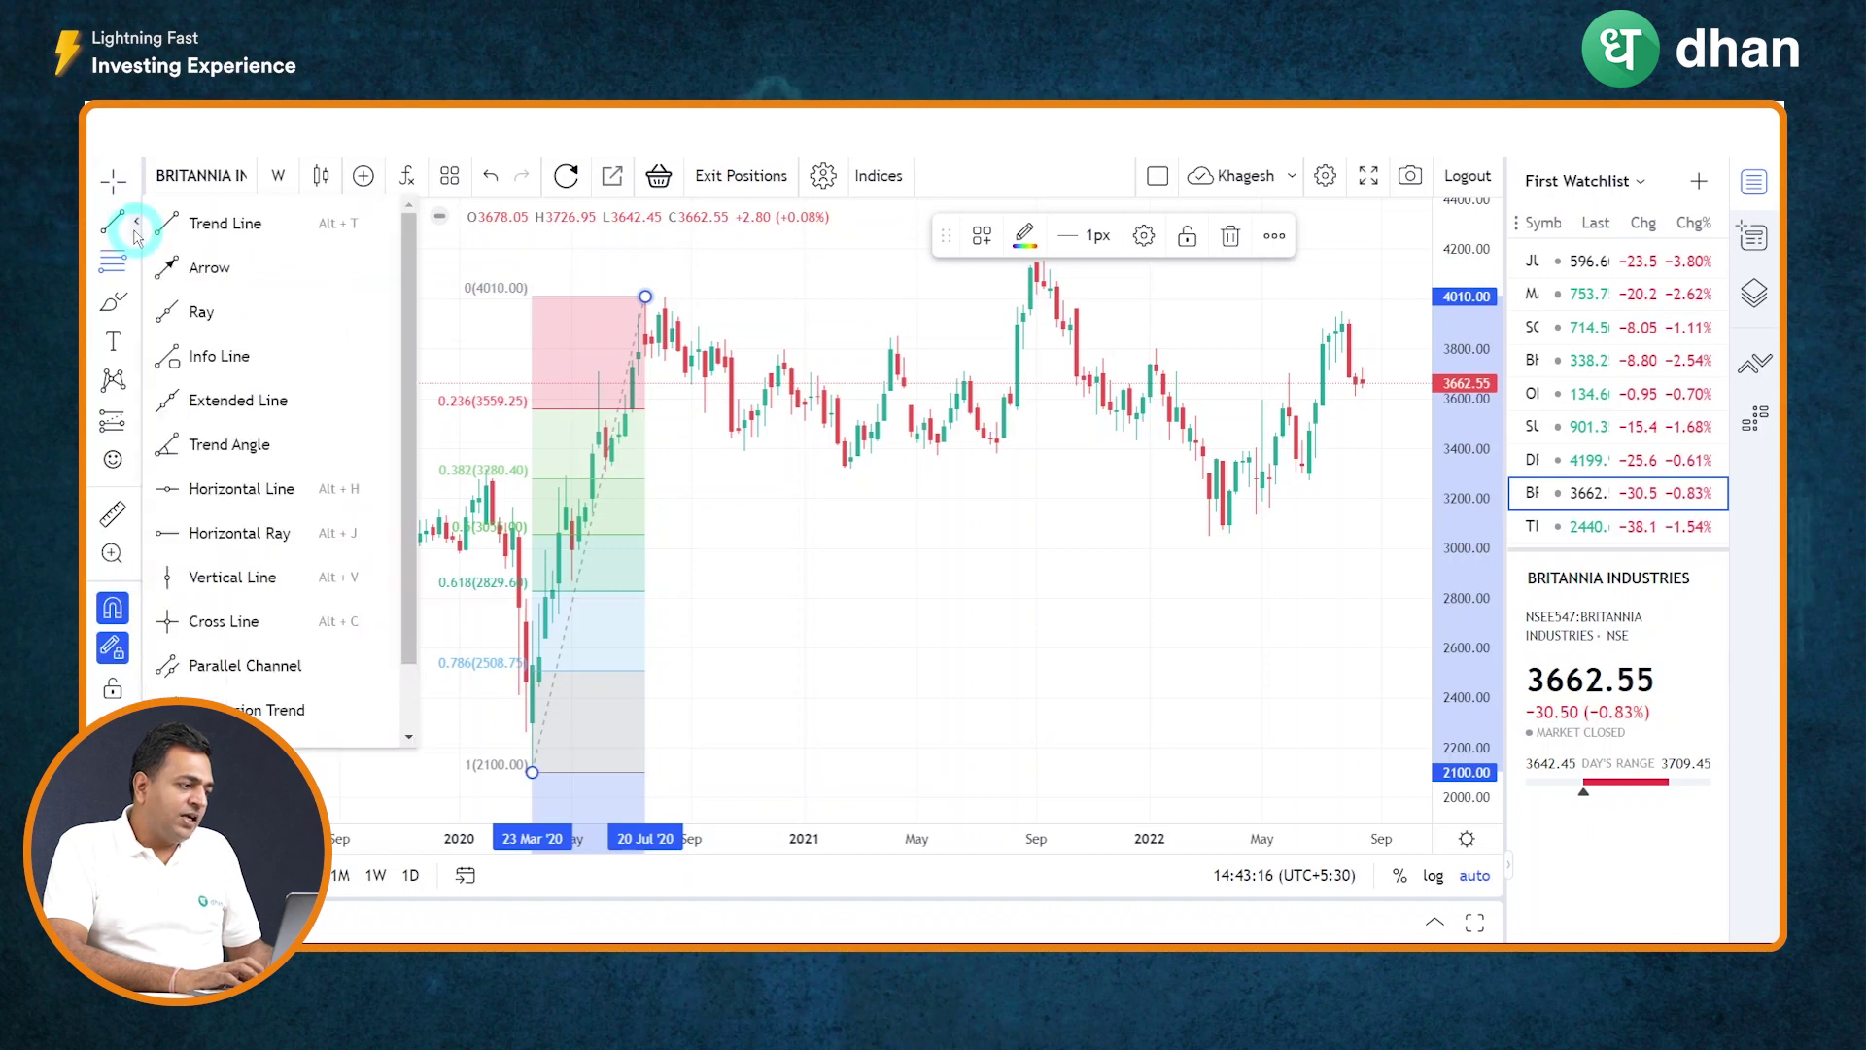
click(204, 532)
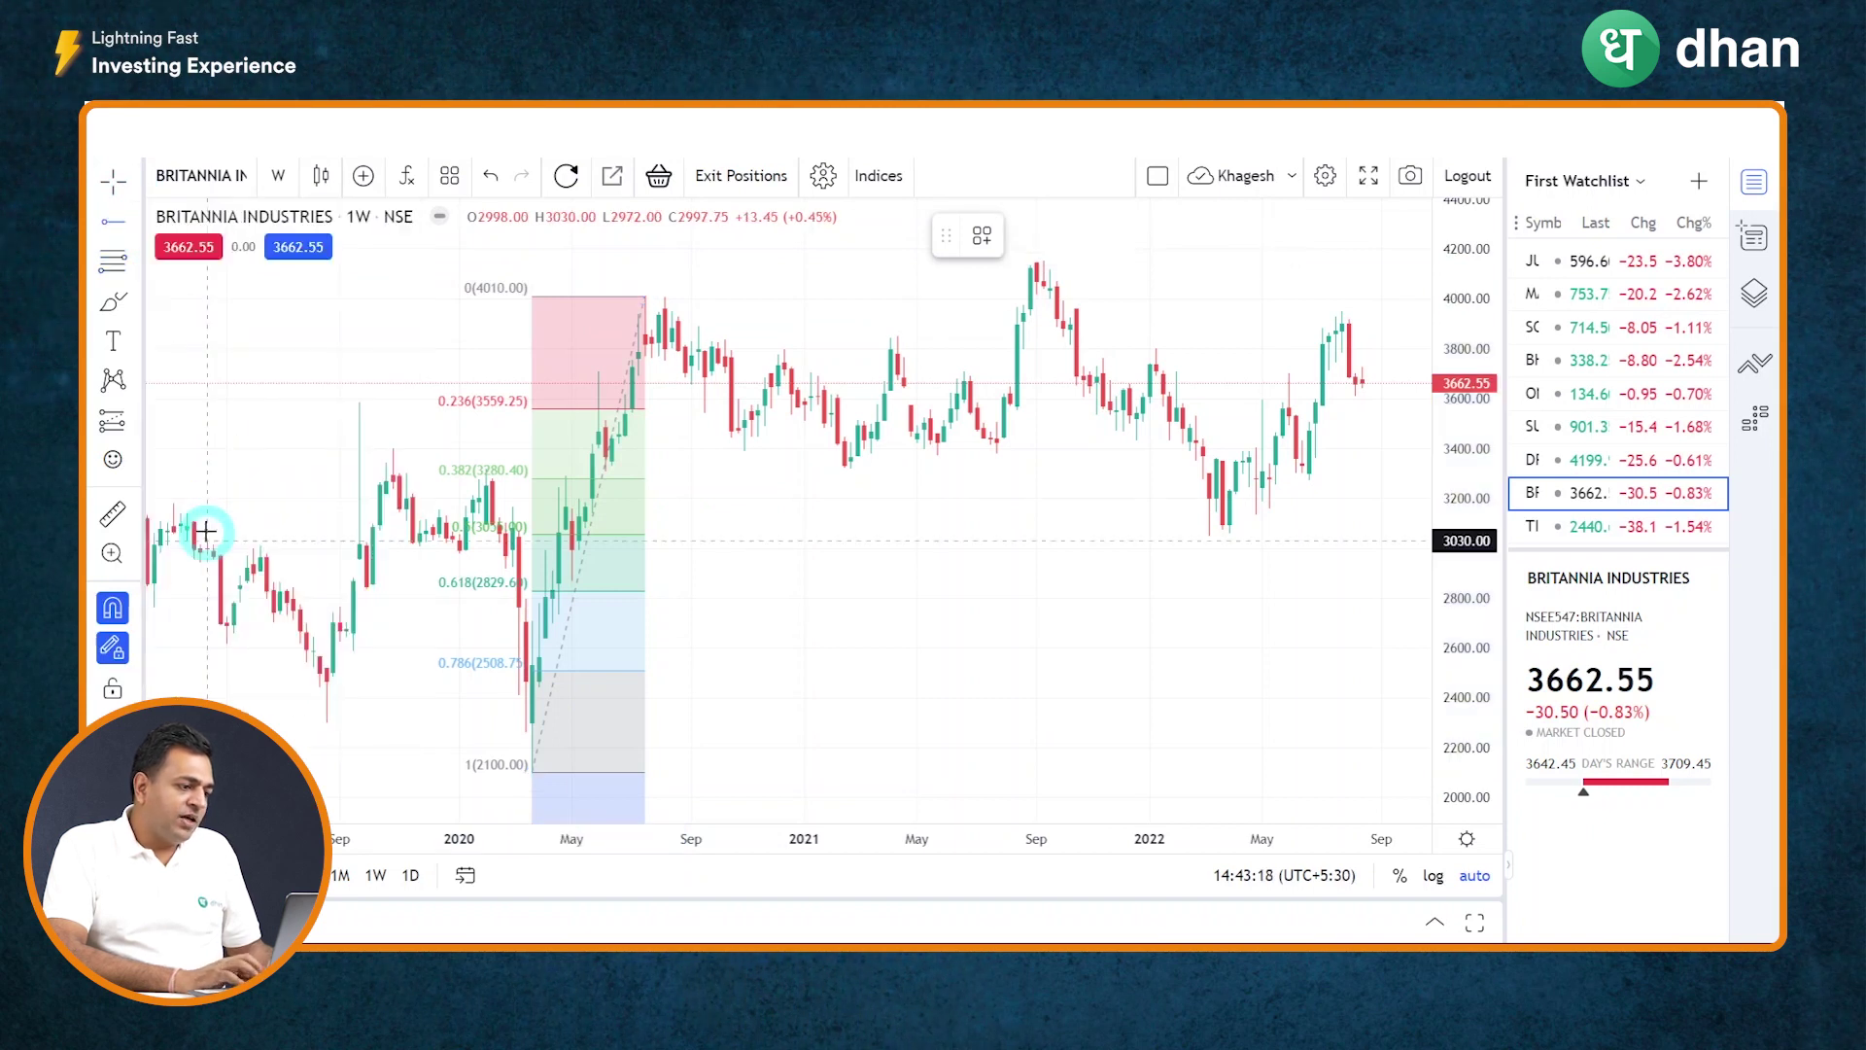
click(724, 356)
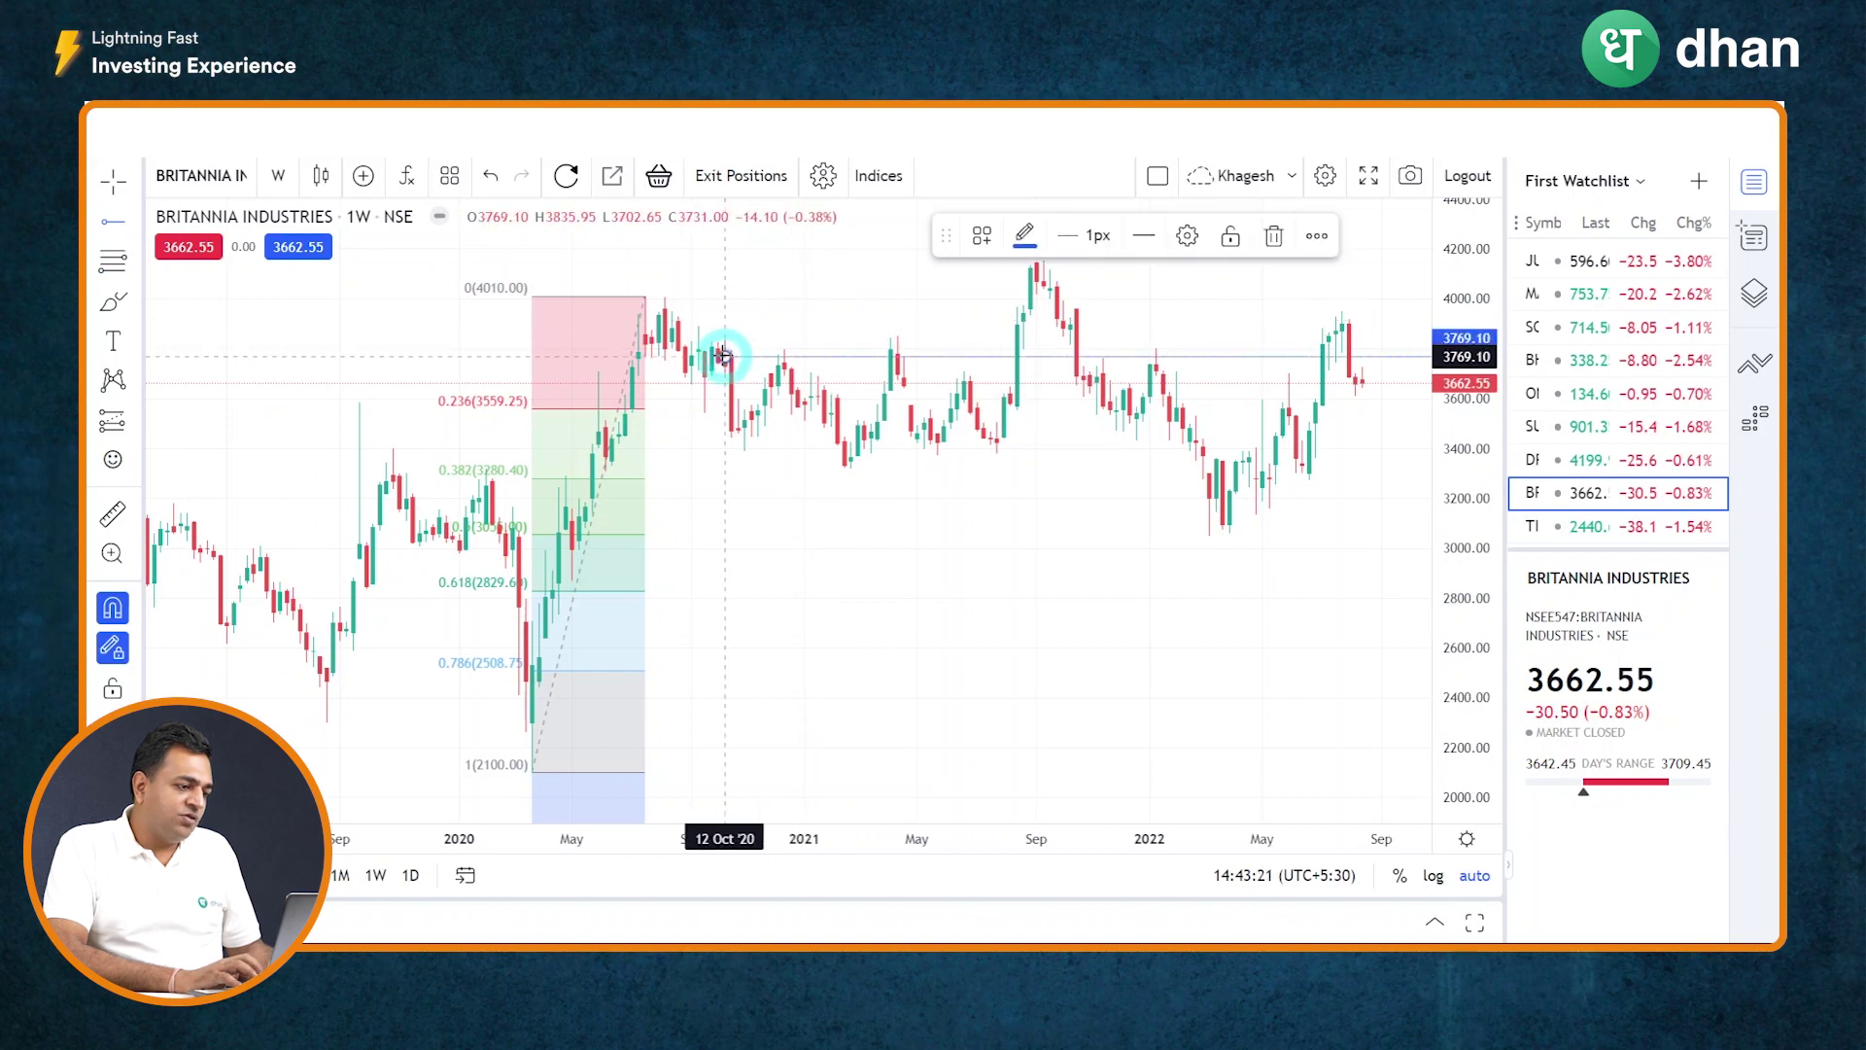
click(811, 468)
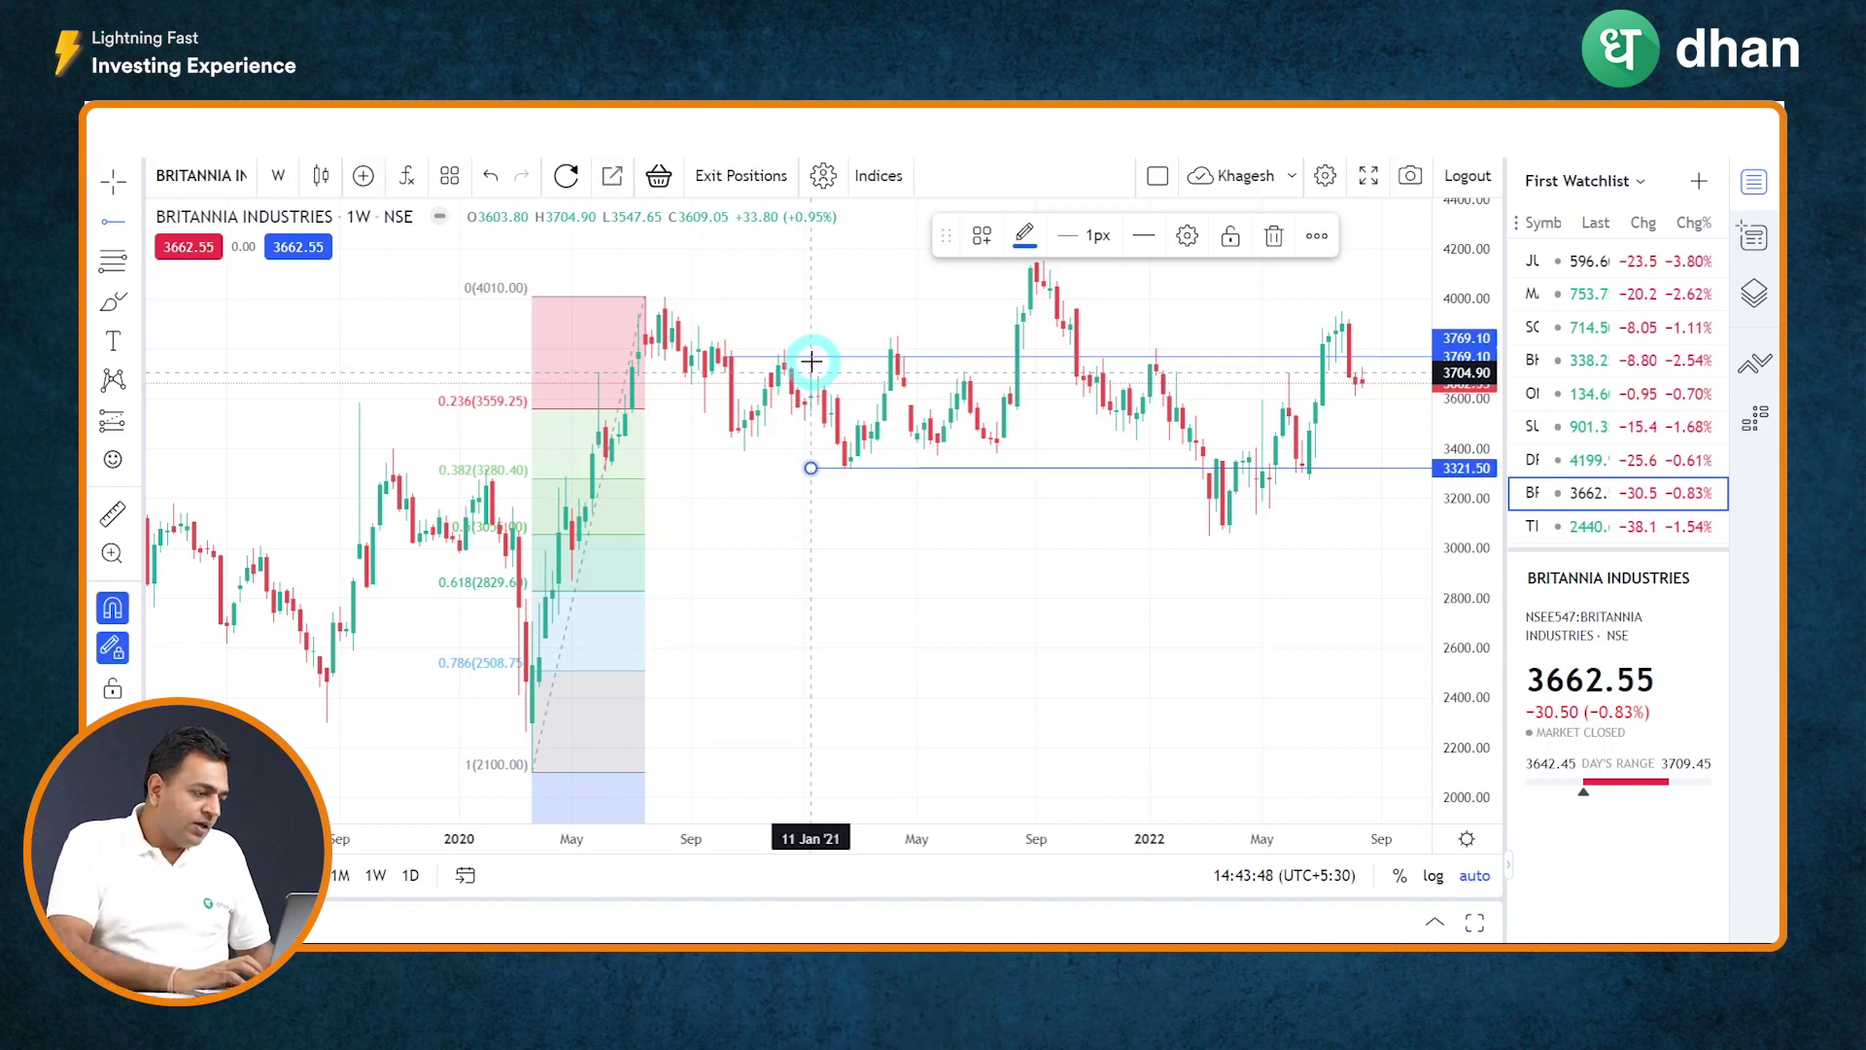
Step: Deselect the support ray, mark and deselect a line at the 4149.30 Sep '21 high, then pick Fib Retracement
click(492, 658)
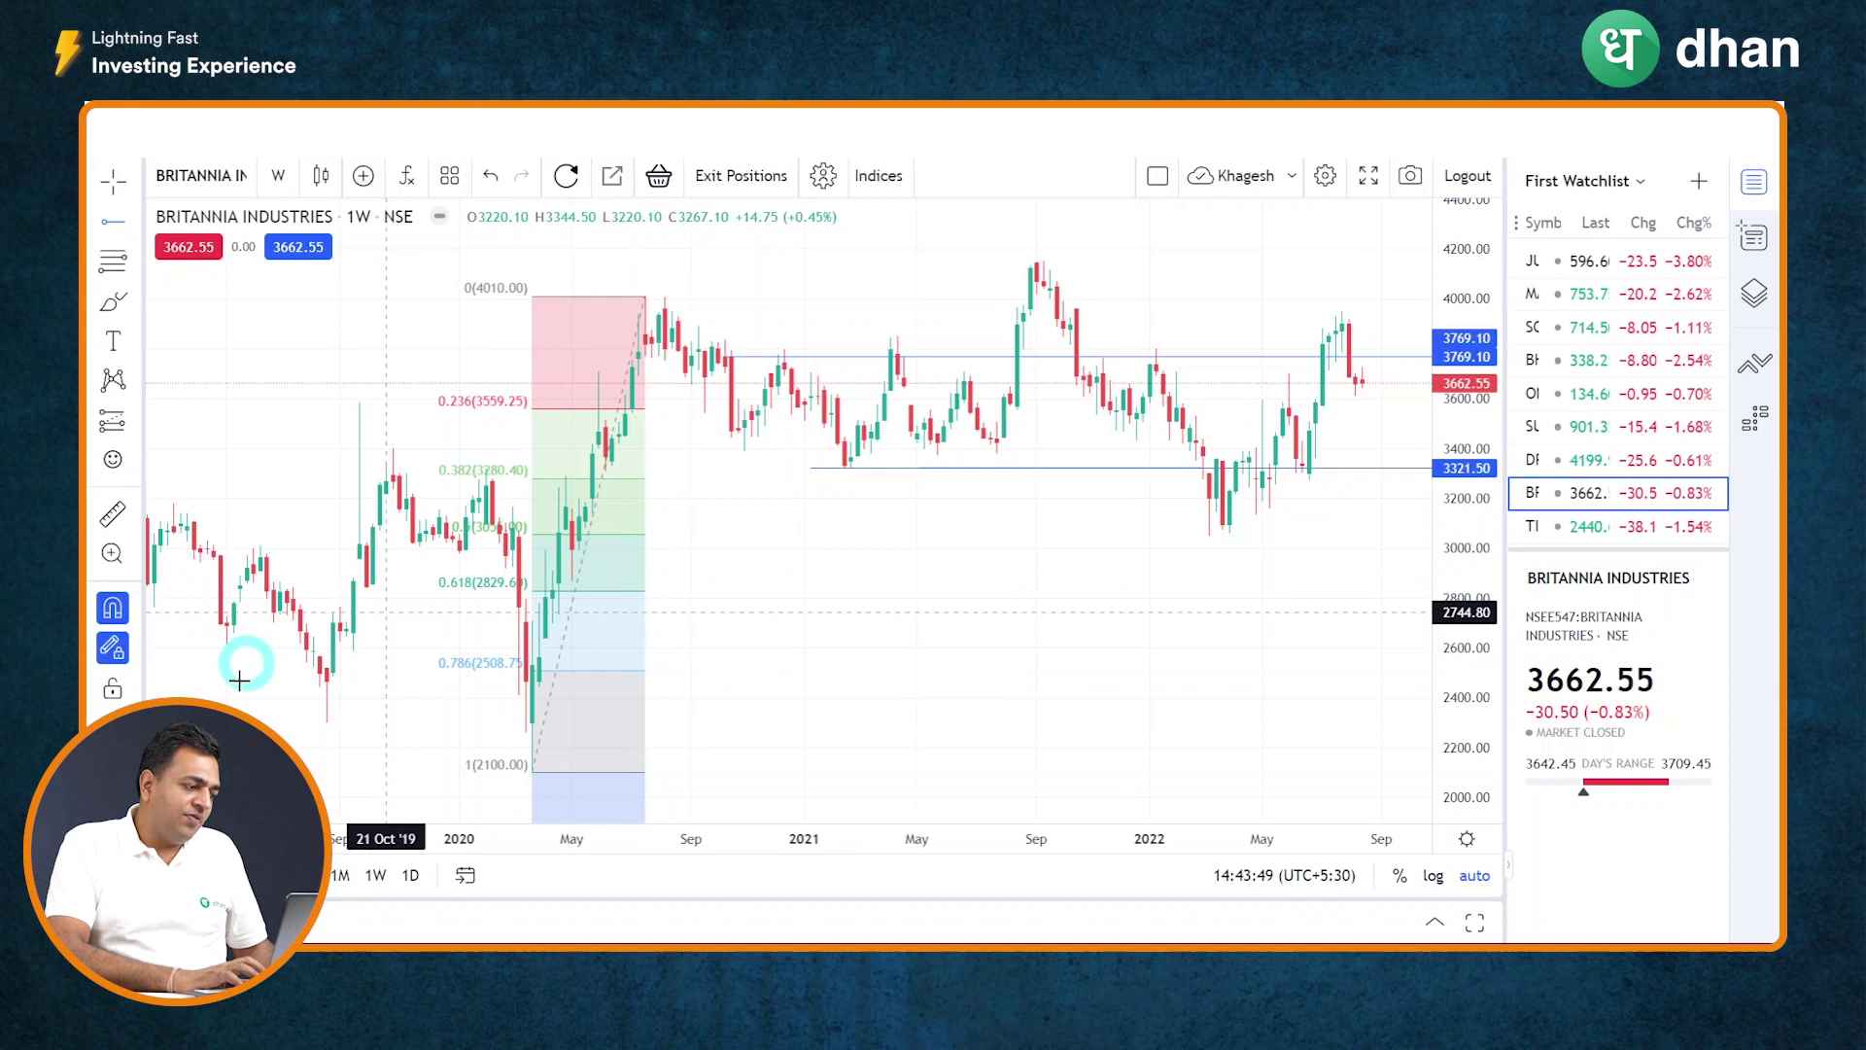
click(1036, 238)
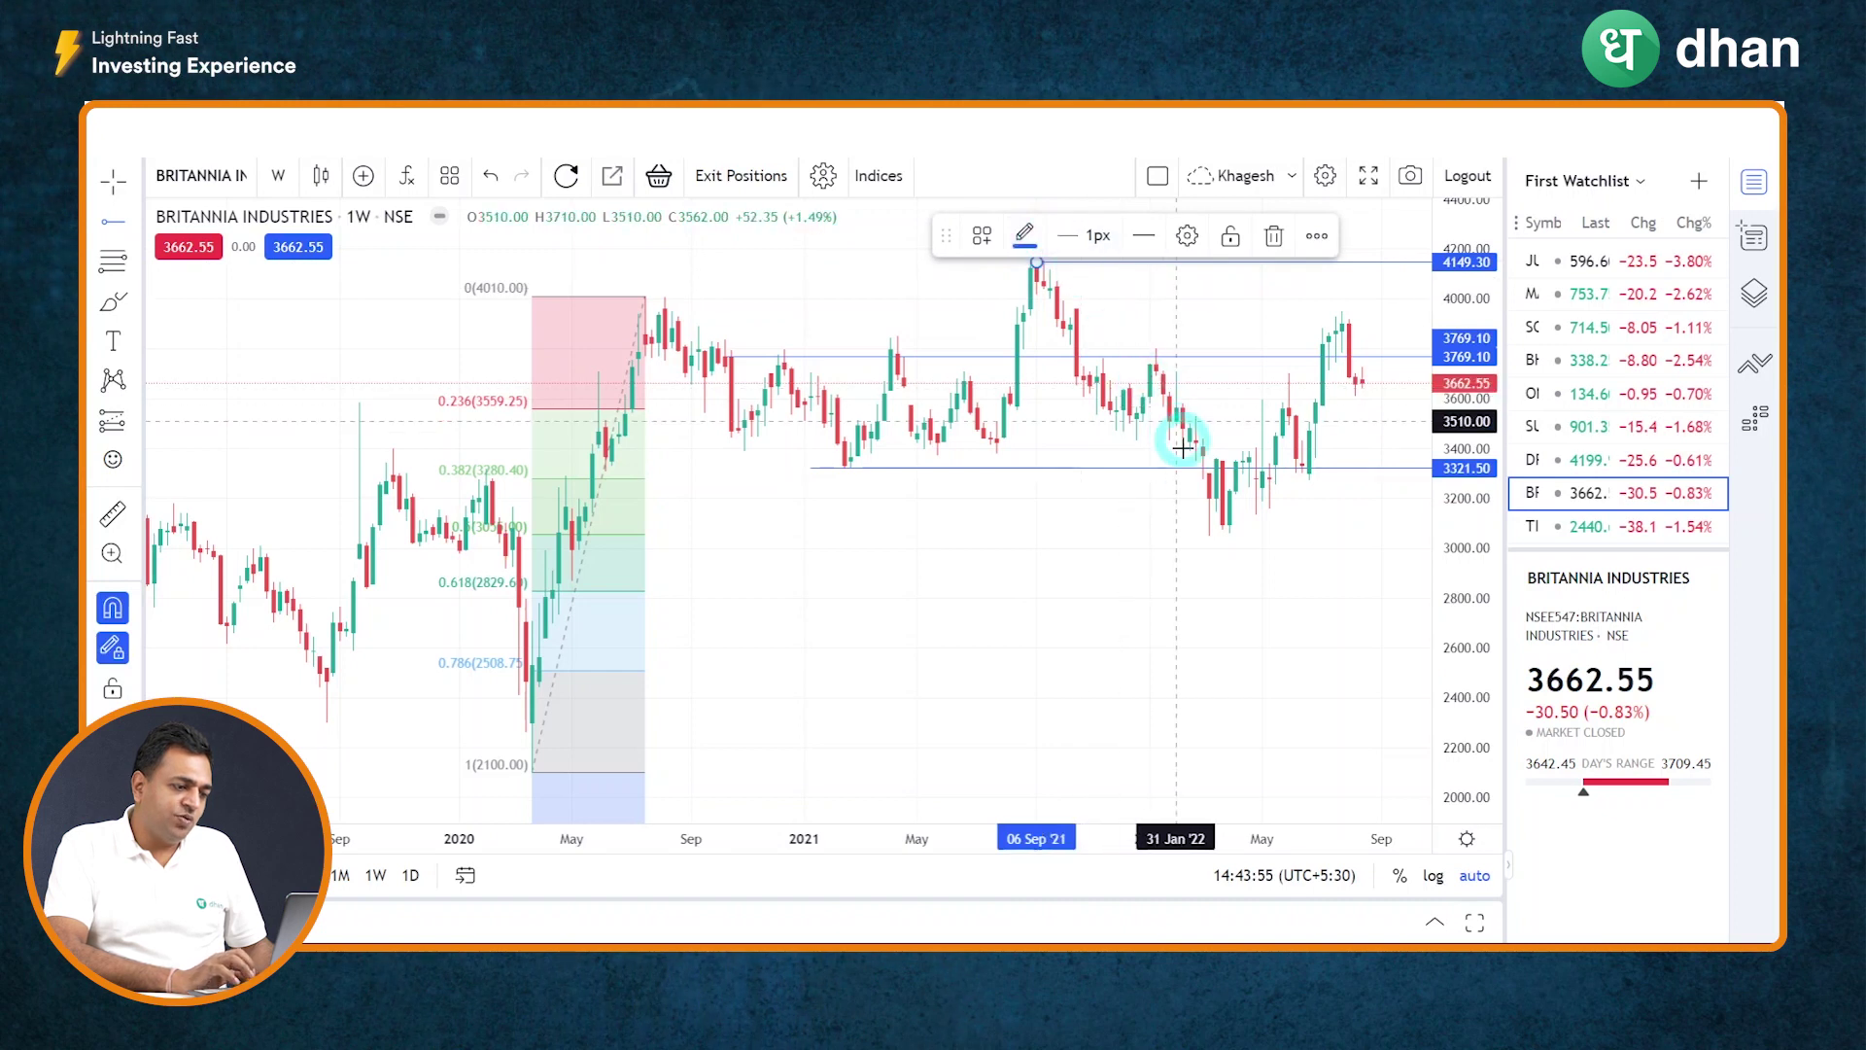
click(935, 237)
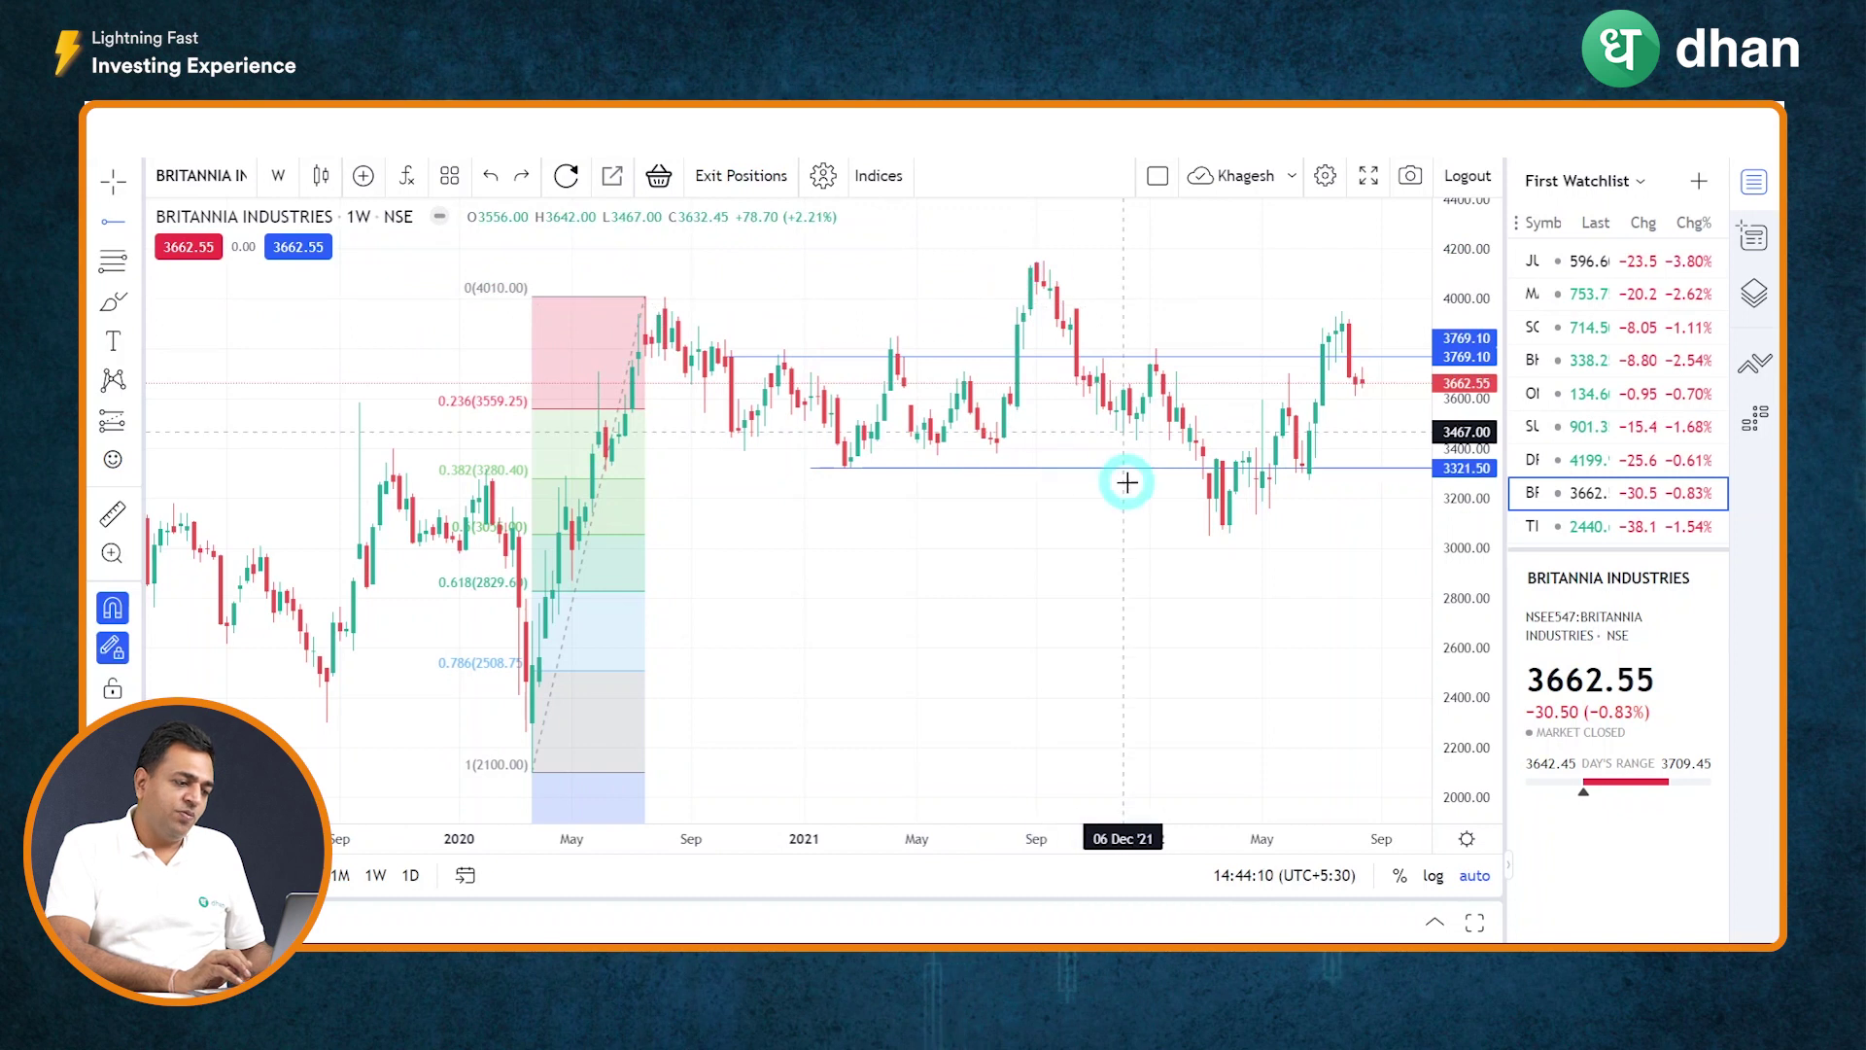
click(501, 774)
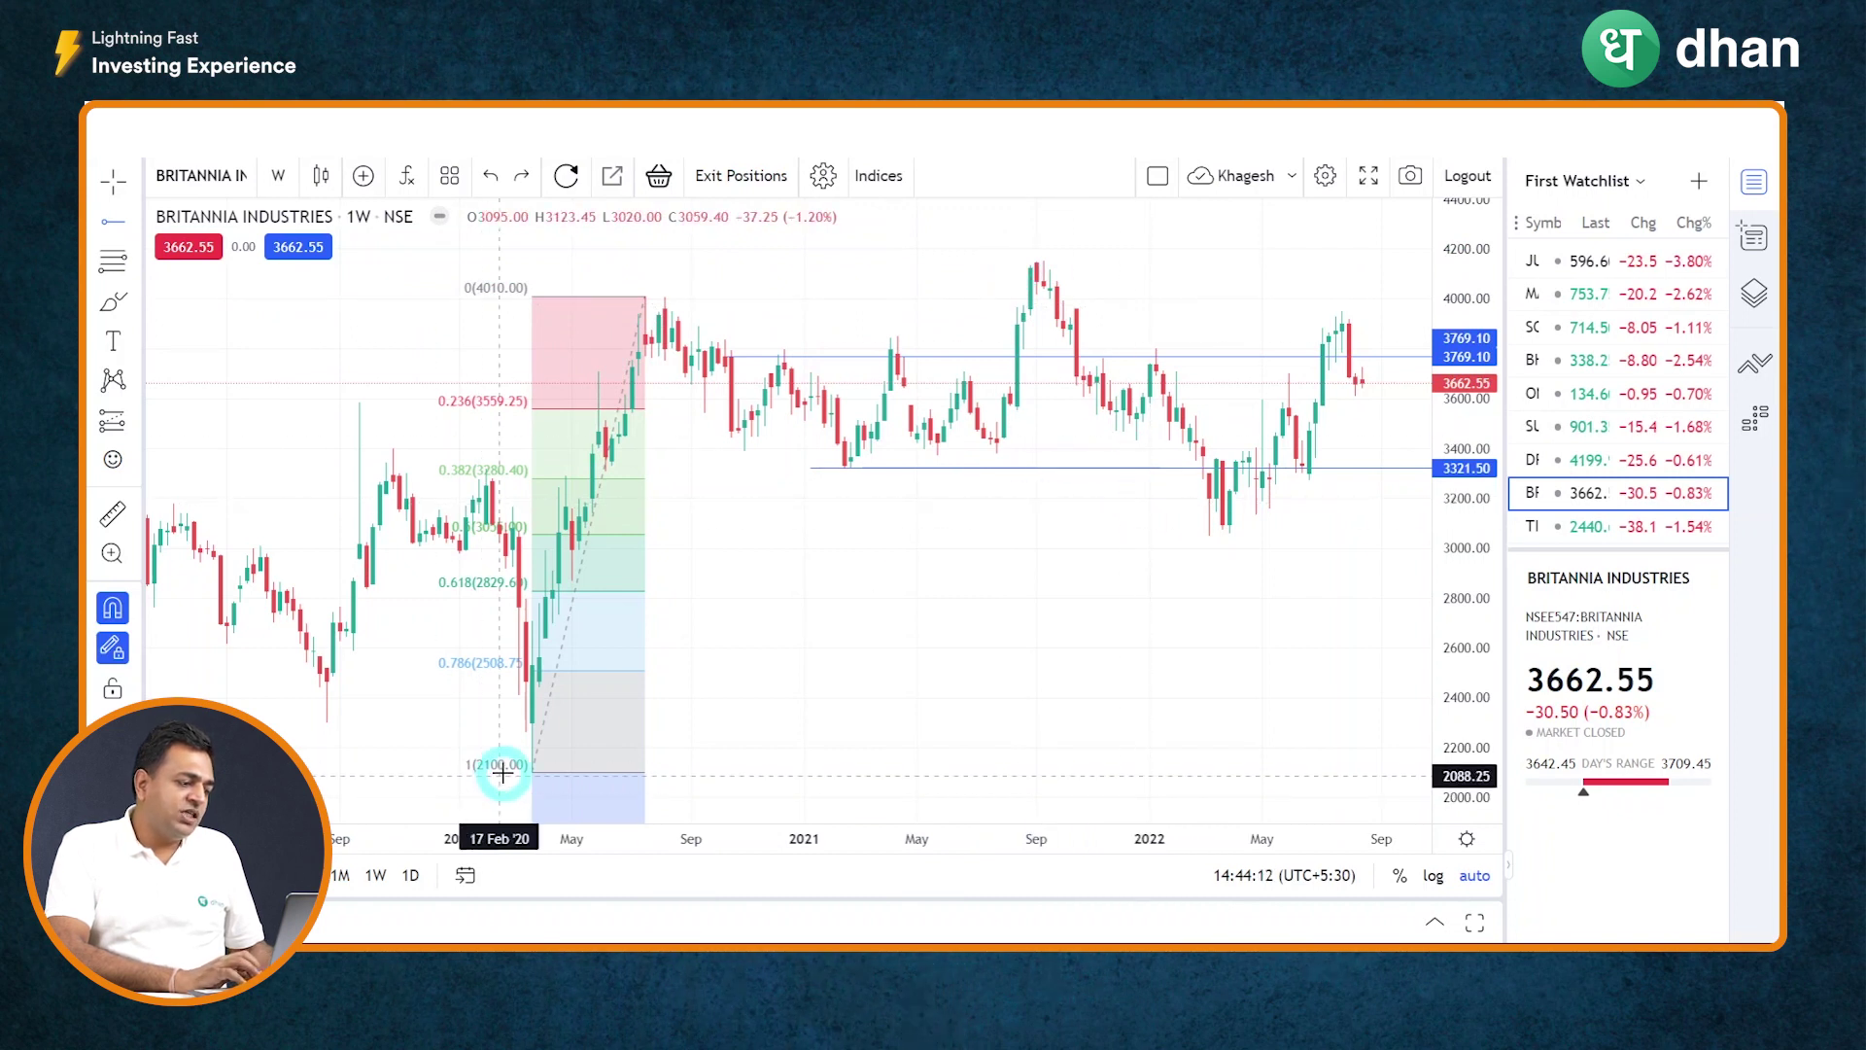
click(91, 271)
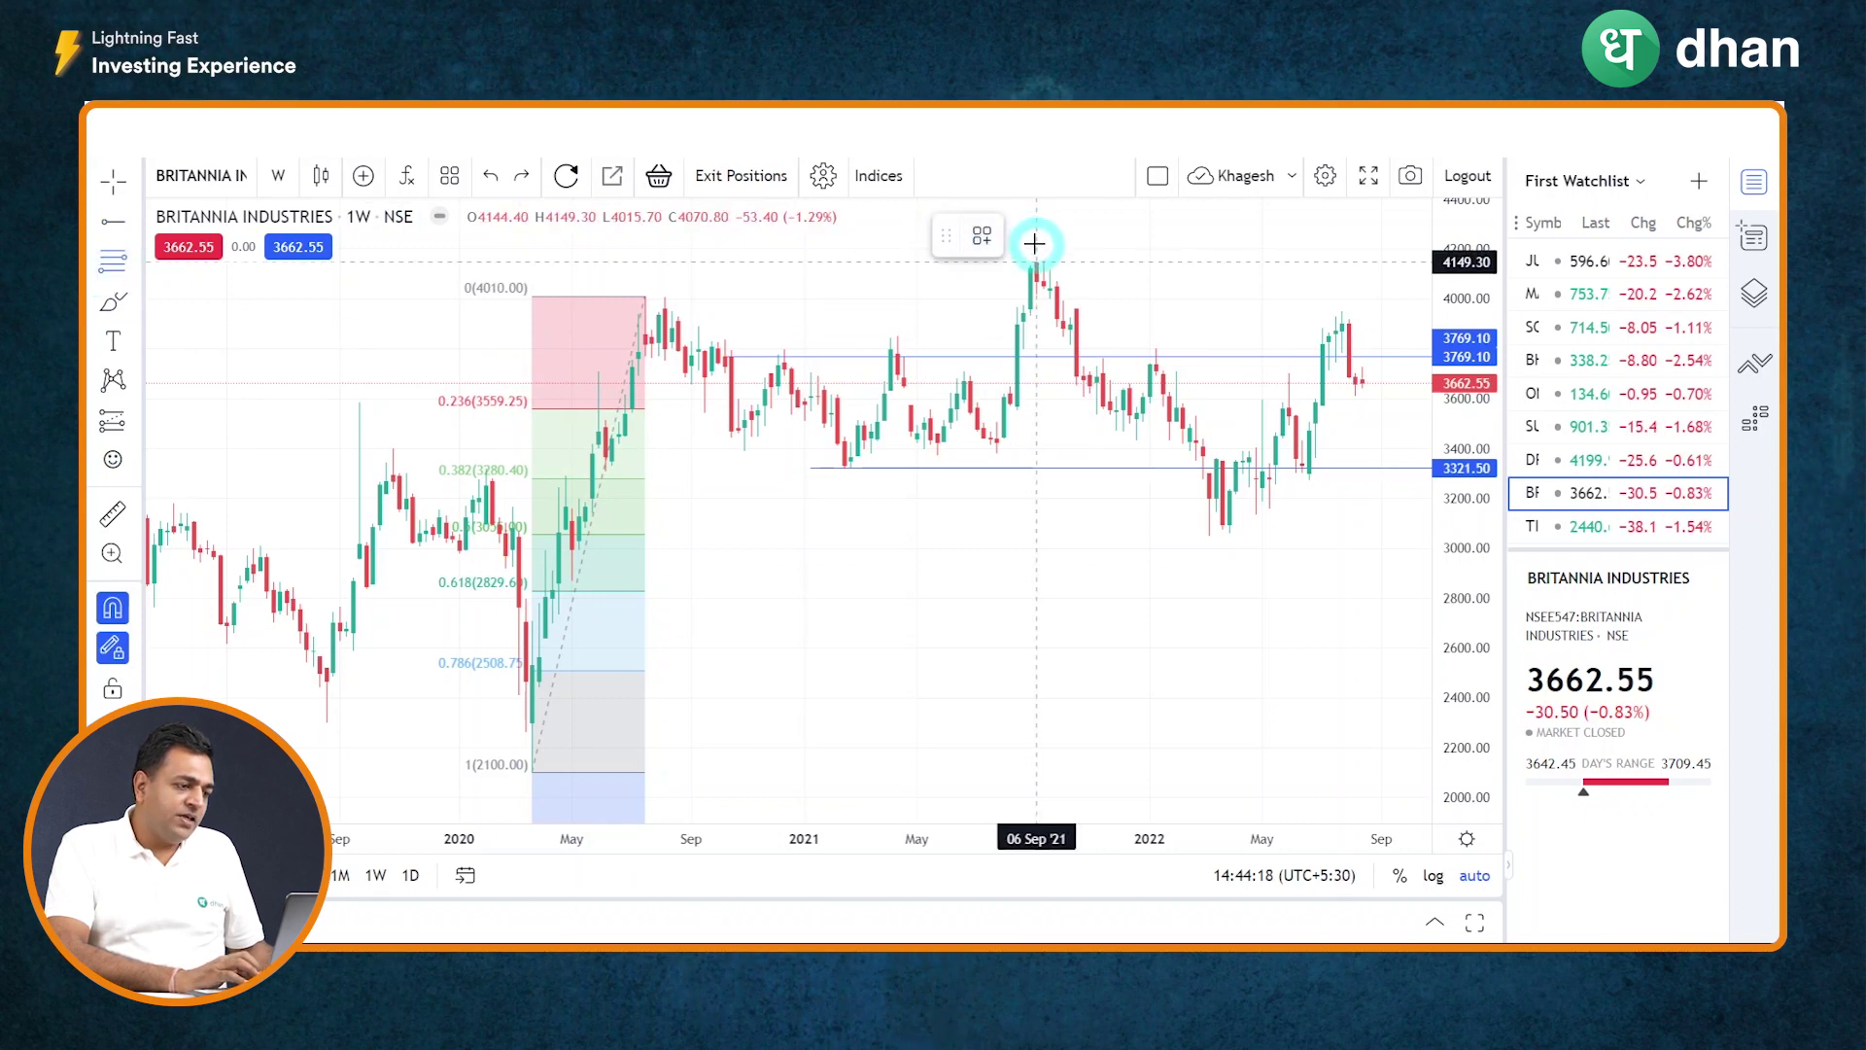
Step: Drag a Fib retracement from the 4149.30 Sep '21 high down to the 3050 Mar '22 low
mouse_move(1035, 243)
mouse_down()
mouse_move(1196, 457)
mouse_move(1234, 525)
mouse_move(1209, 555)
mouse_up()
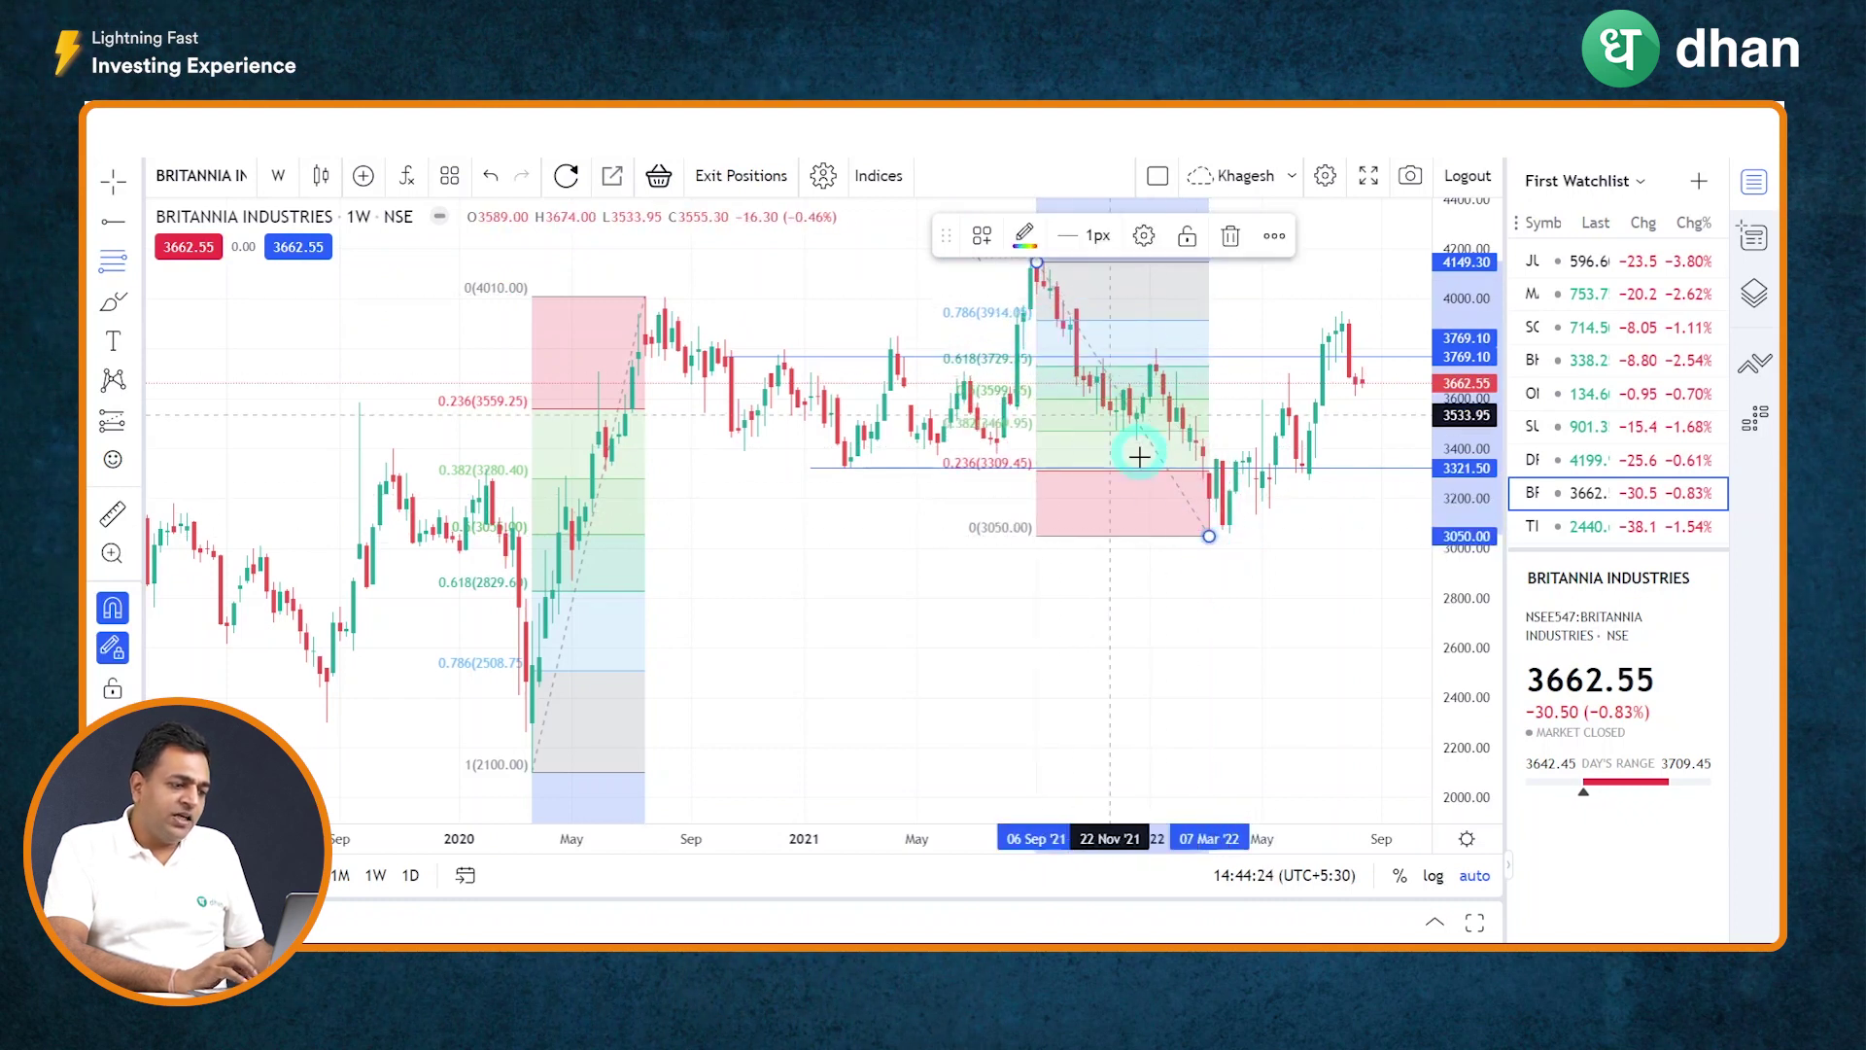